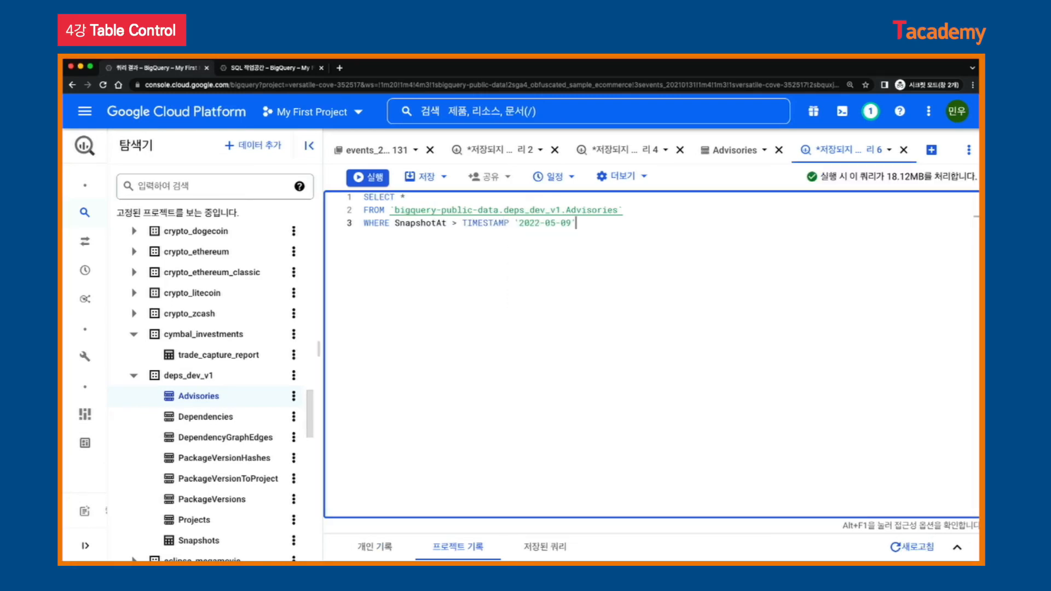
# Examine the SnapshotAt column and its TIMESTAMP '2022-05-09' comparison in the WHERE clause of the Advisories query
pyautogui.moveTo(576, 223); pyautogui.dragTo(457, 223)
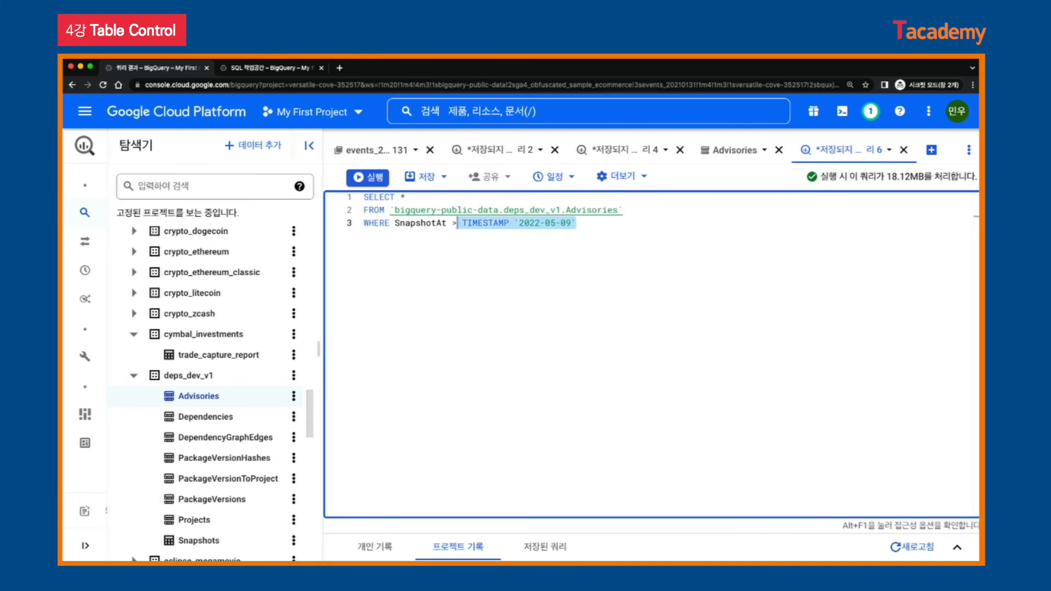
pyautogui.click(577, 223)
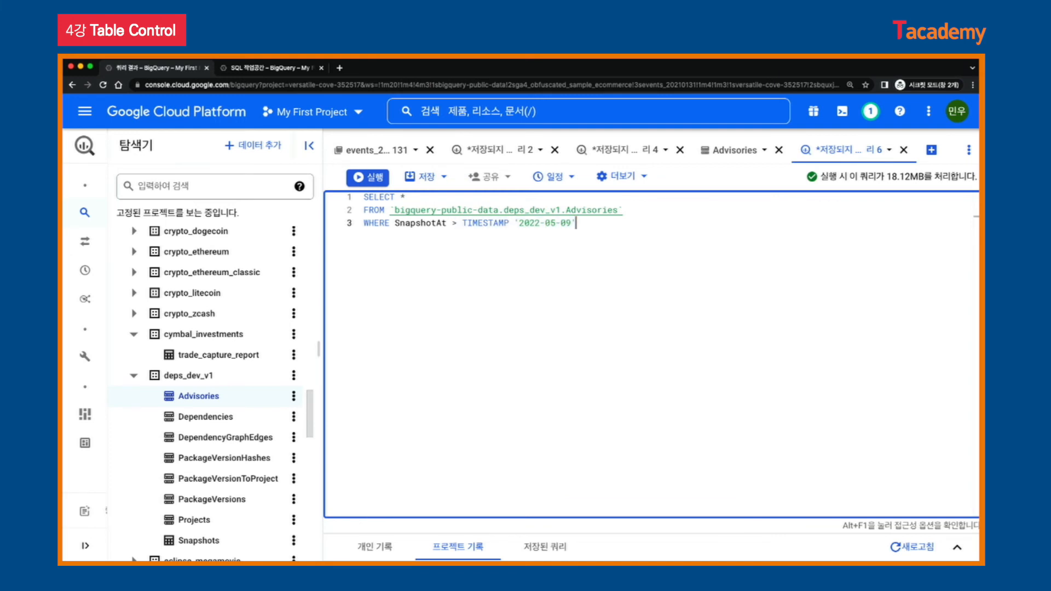
pyautogui.doubleClick(464, 223)
pyautogui.hotkey('shift', 'alt', 'Right')
pyautogui.hotkey('shift', 'alt', 'Right')
pyautogui.hotkey('shift', 'alt', 'Right')
pyautogui.hotkey('shift', 'alt', 'Right')
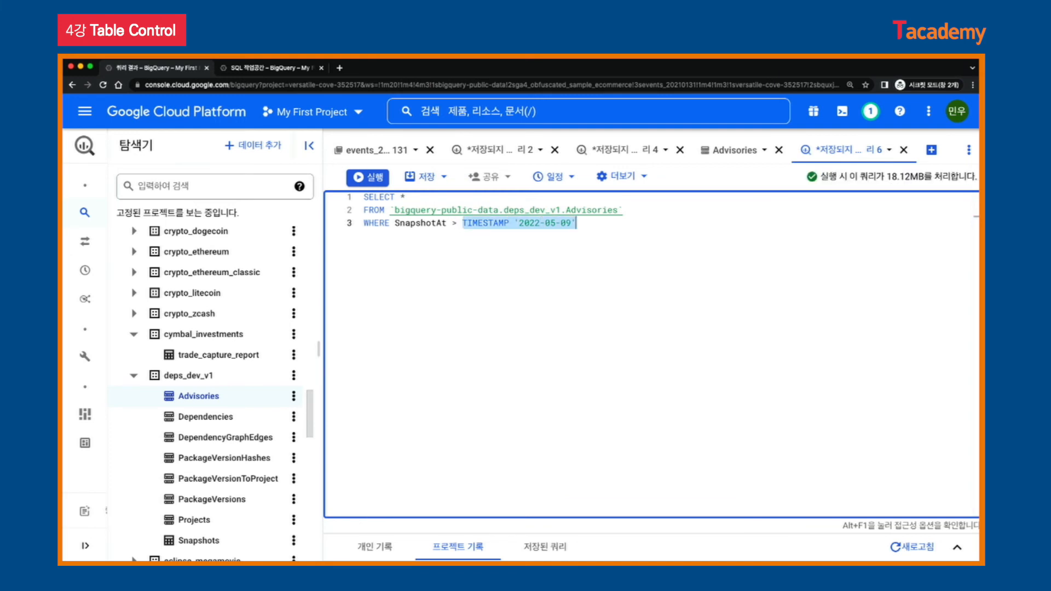
pyautogui.press('Left')
pyautogui.press('Left')
pyautogui.press('Left')
pyautogui.press('Left')
pyautogui.hotkey('shift', 'alt', 'Left')
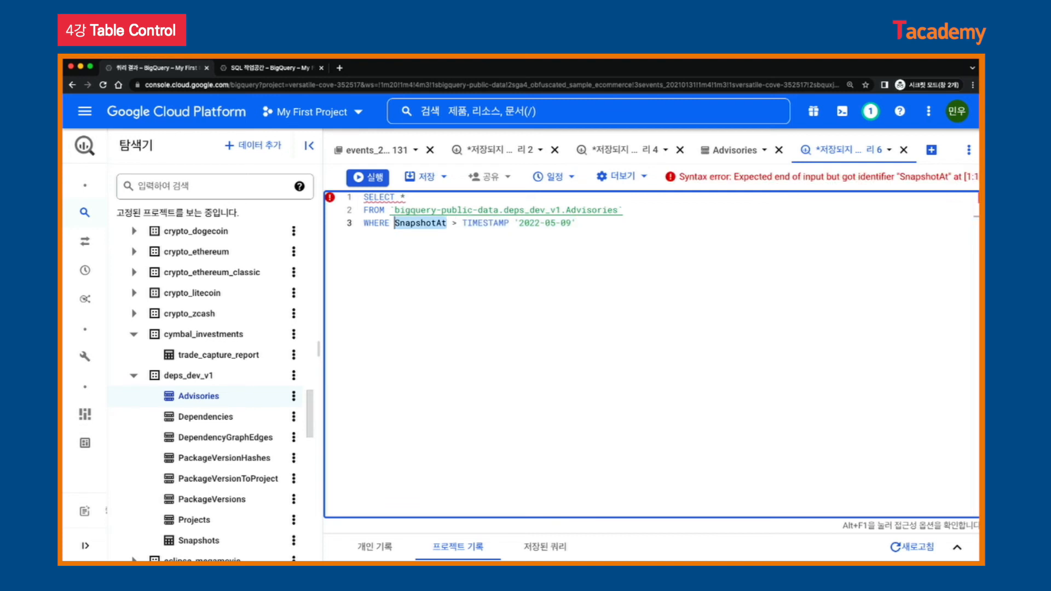
pyautogui.click(511, 277)
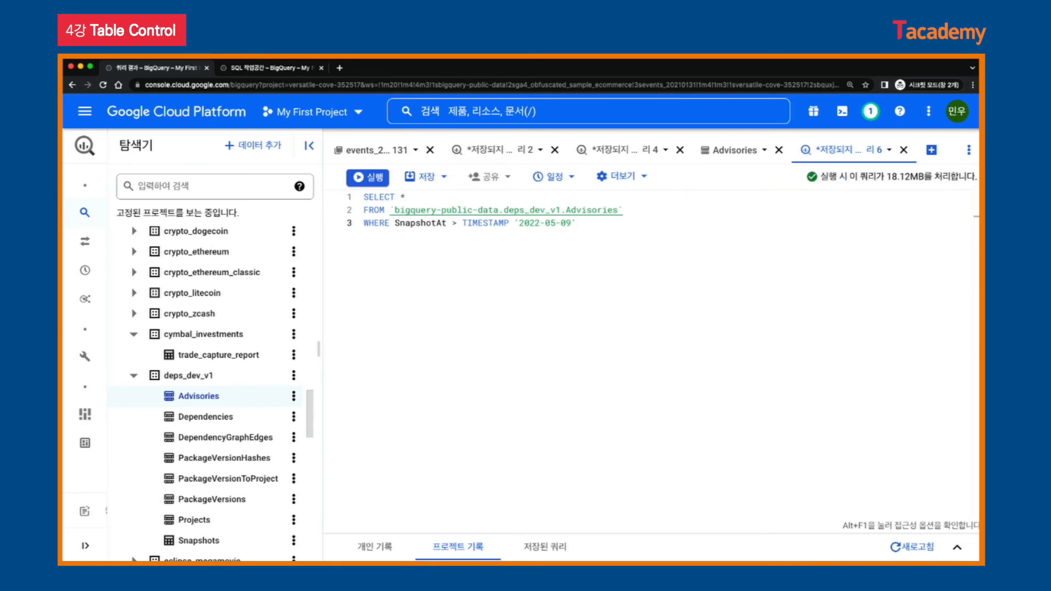
# Replace the query with one selecting all Advisories columns where Source = 'GHSA' and SourceId = 'GHSA-5684-g483-2249'
pyautogui.press('super+Tab')
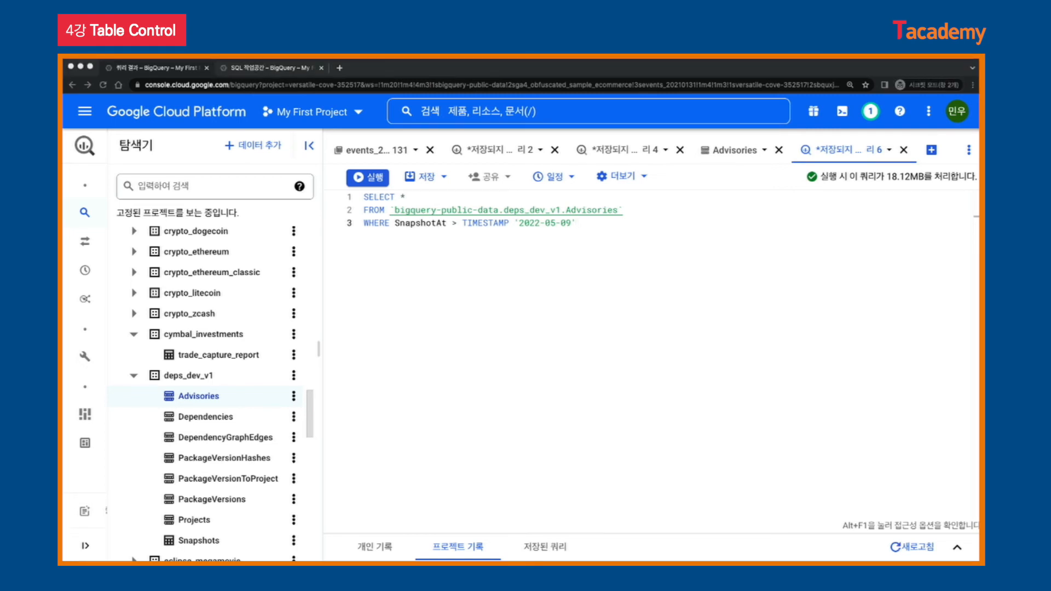
pyautogui.click(563, 362)
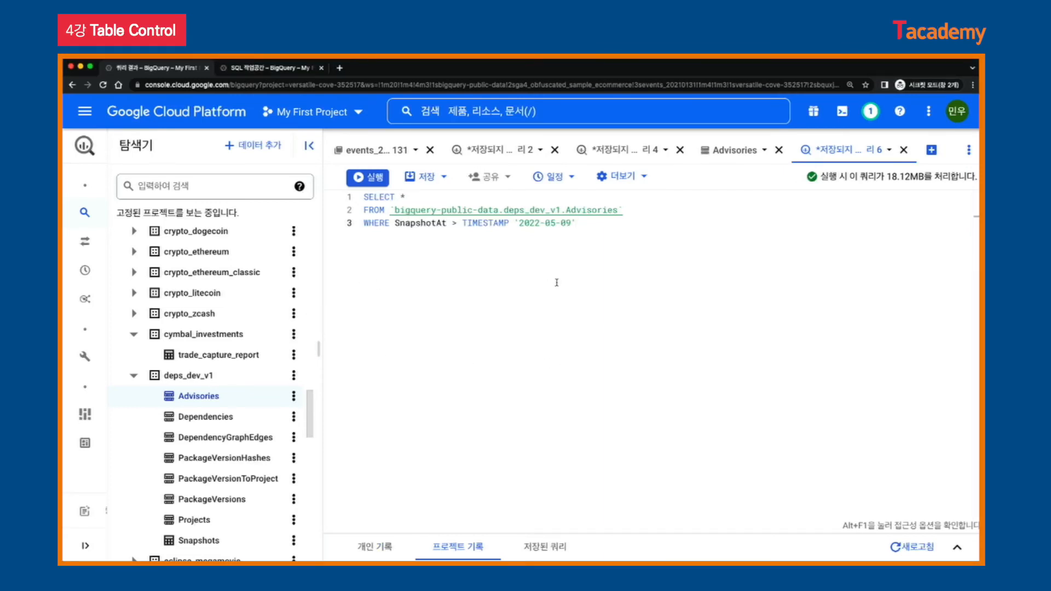
pyautogui.hotkey('ctrl', 'a')
pyautogui.write("SELECT   * FROM   `bigquery-public-data.deps_dev_v1.Advisories` where   Source = 'GHSA'   and SourceId = 'GHSA-5684-g483-2249'")
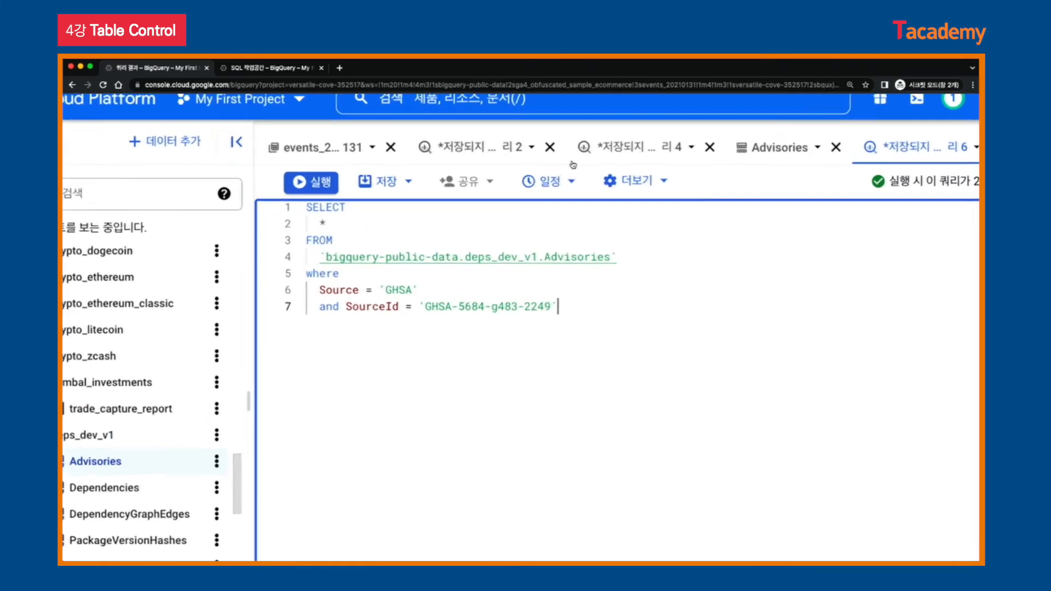
# Check the partitioning and clustering fields in the Advisories table's details
pyautogui.click(805, 151)
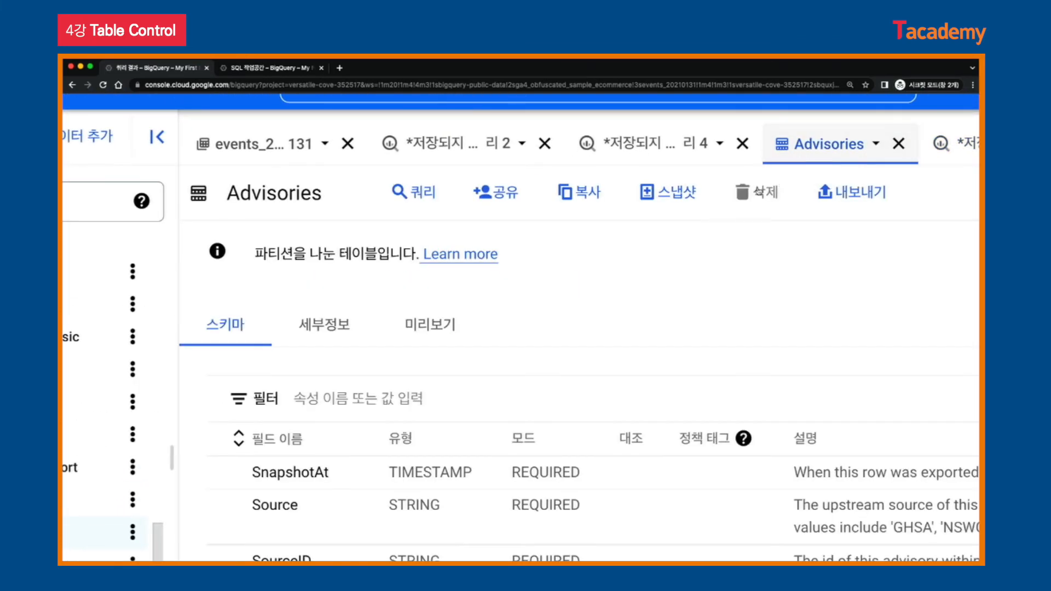
pyautogui.click(316, 327)
pyautogui.scroll(-10, 321, 327)
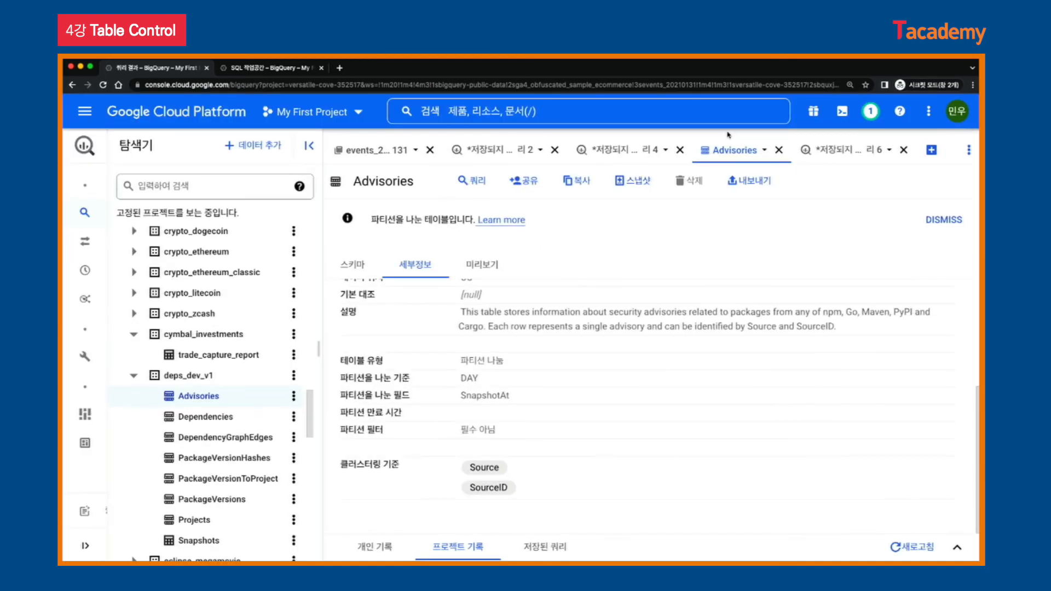
# Return to the Advisories query filtered by Source and SourceId and run it
pyautogui.click(833, 149)
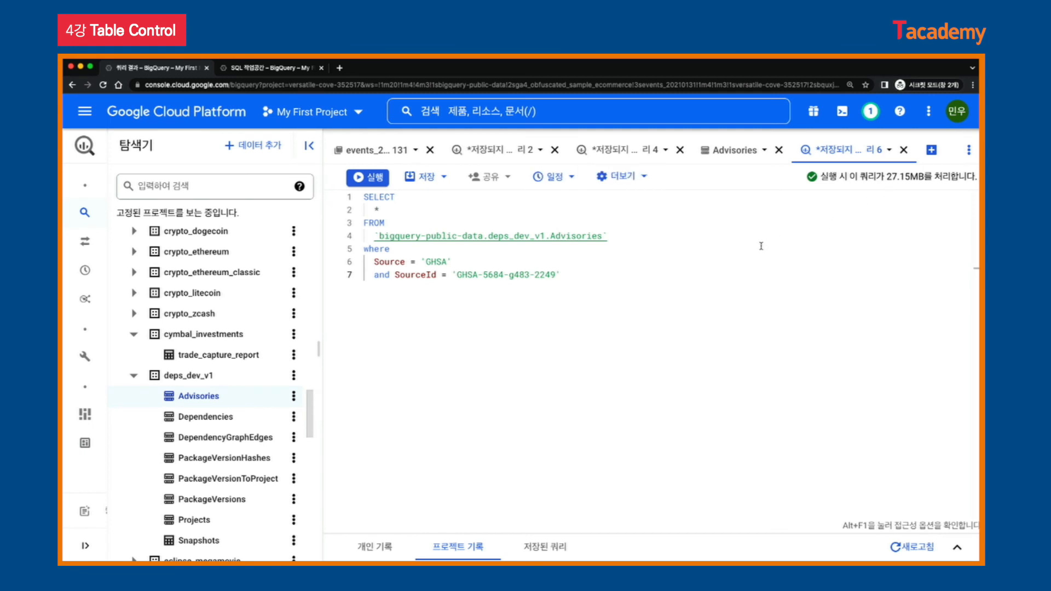
pyautogui.click(657, 225)
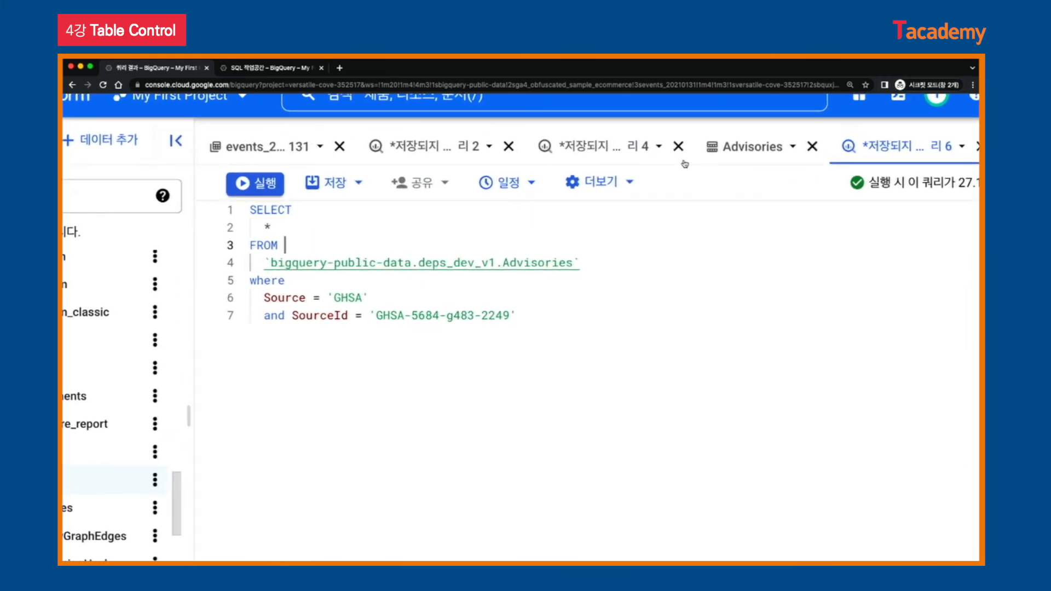
pyautogui.hscroll(2, 685, 163)
pyautogui.click(531, 265)
pyautogui.hotkey('ctrl', 'Return')
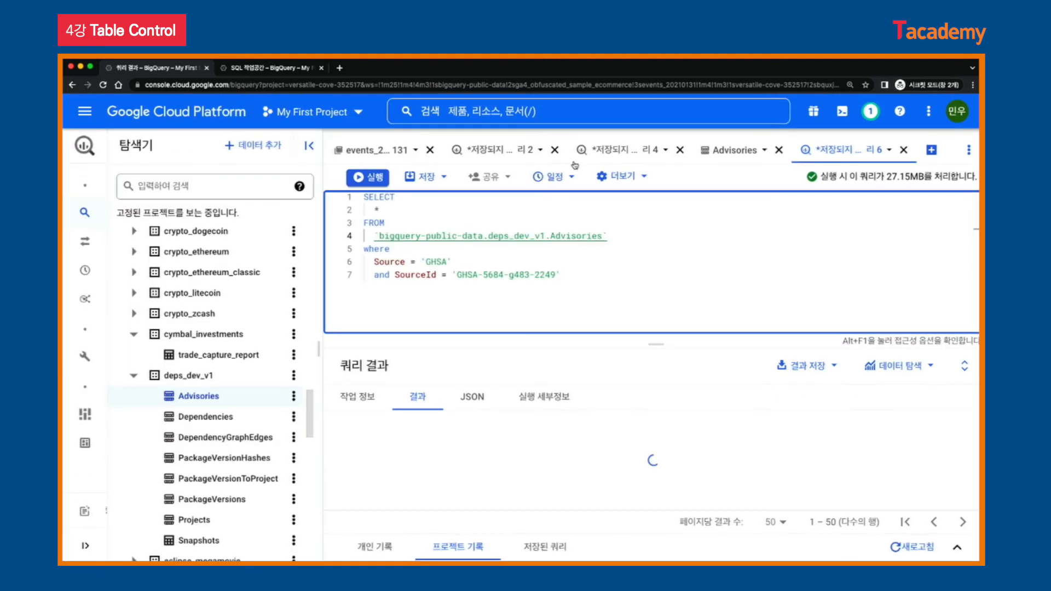
# Check the processed and billed bytes in the Advisories query's job information
pyautogui.click(358, 397)
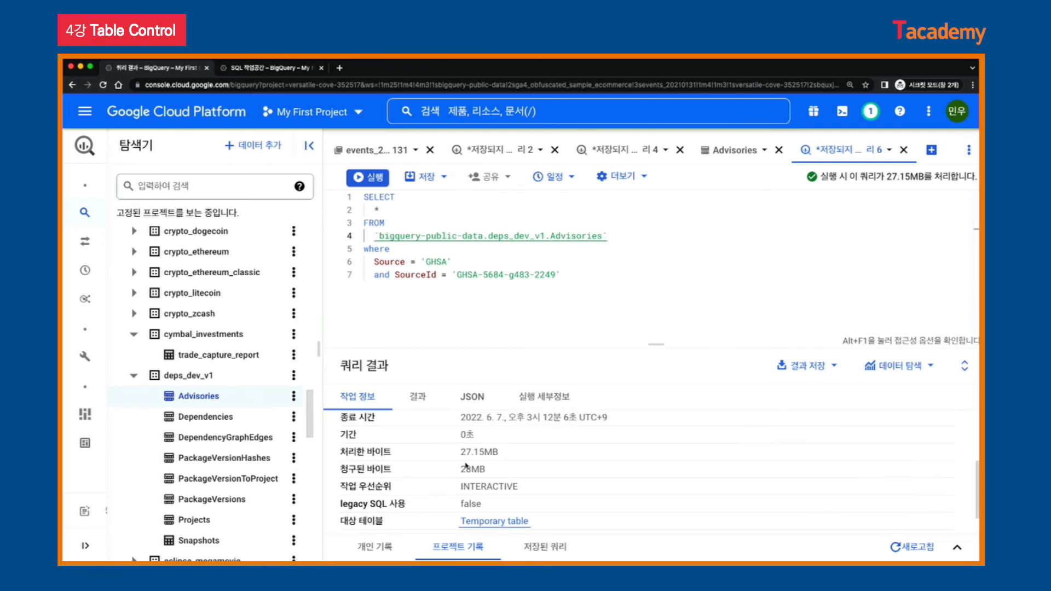
pyautogui.scroll(5, 466, 466)
pyautogui.moveTo(457, 474); pyautogui.dragTo(543, 475)
pyautogui.press('super+Tab')
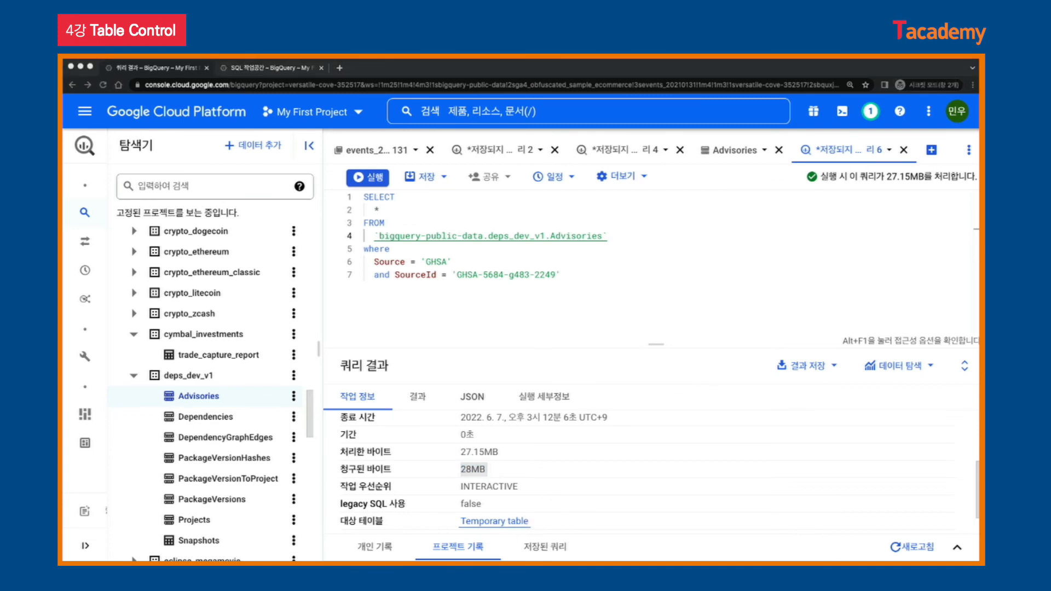
# Open the Dependencies table of deps_dev_v1 and check its table size in the details
pyautogui.click(206, 419)
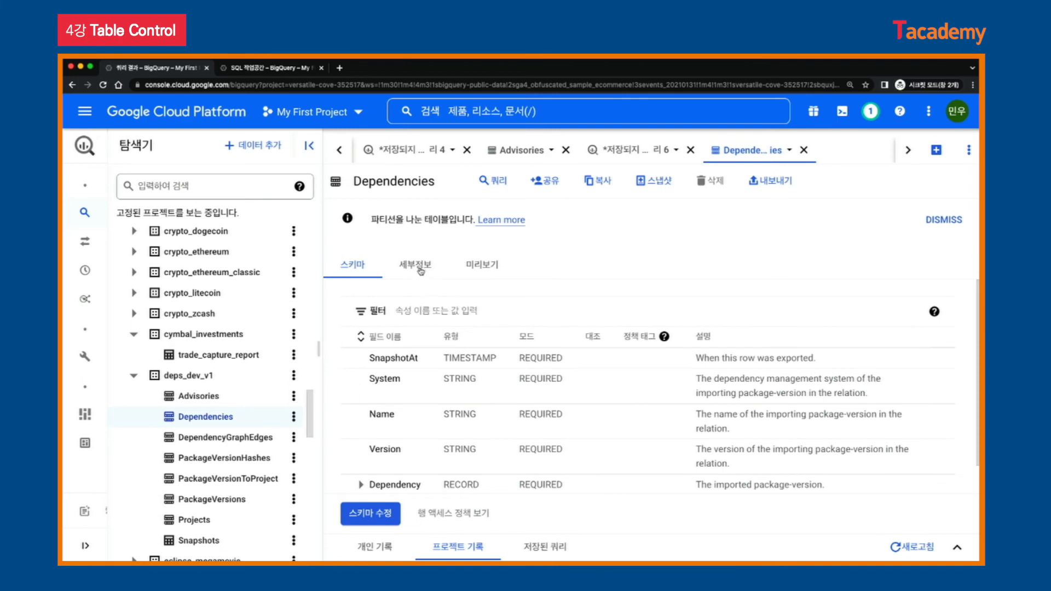
pyautogui.click(420, 268)
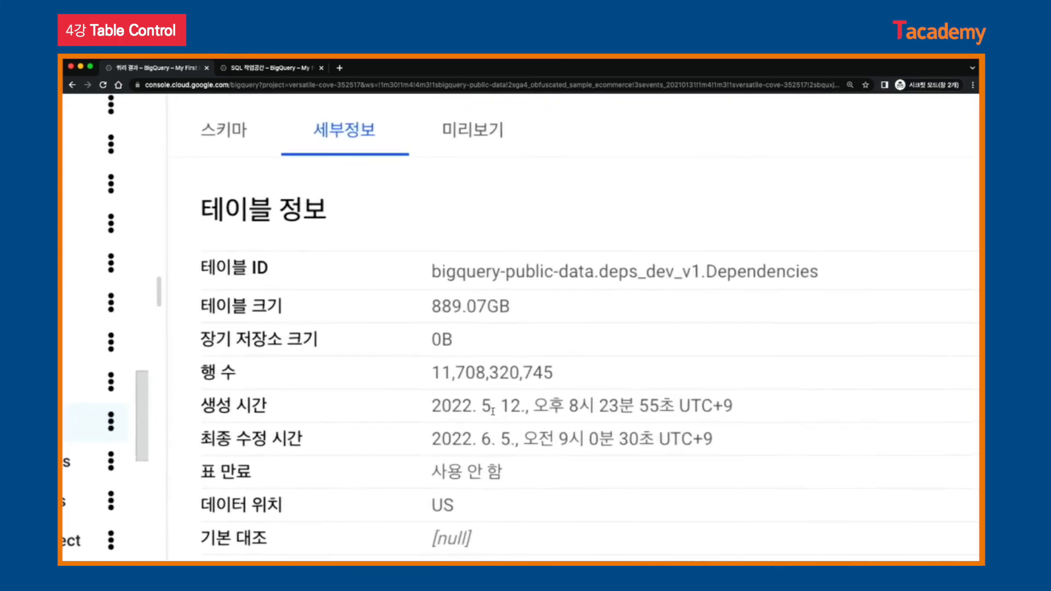
pyautogui.moveTo(433, 299); pyautogui.dragTo(512, 300)
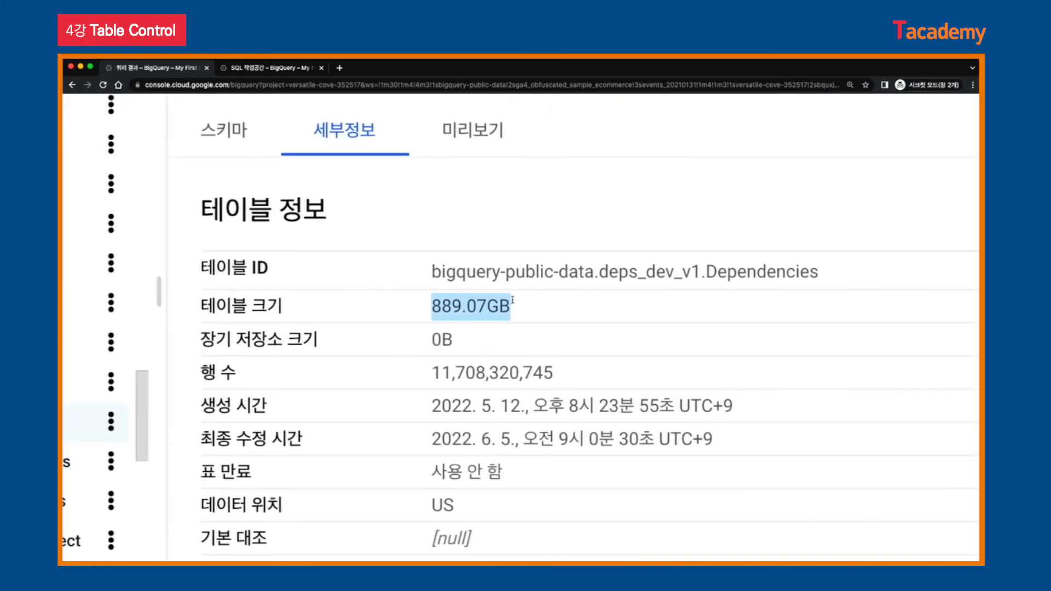
pyautogui.click(540, 322)
pyautogui.hotkey('ctrl', '0')
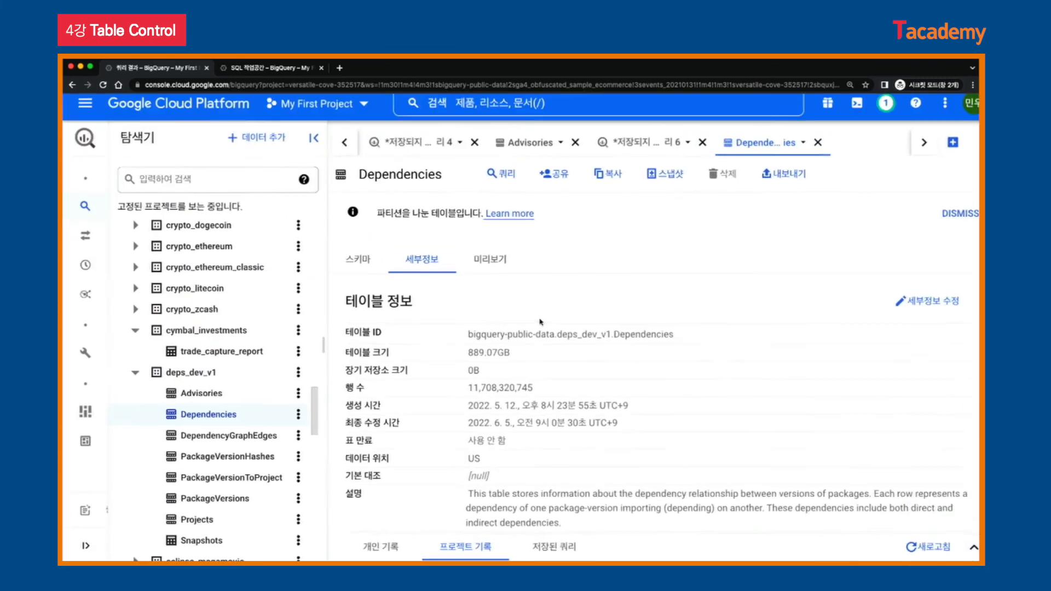
# Review the partitioning field and clustering columns of the Dependencies table
pyautogui.scroll(-2, 496, 425)
pyautogui.scroll(-3, 496, 425)
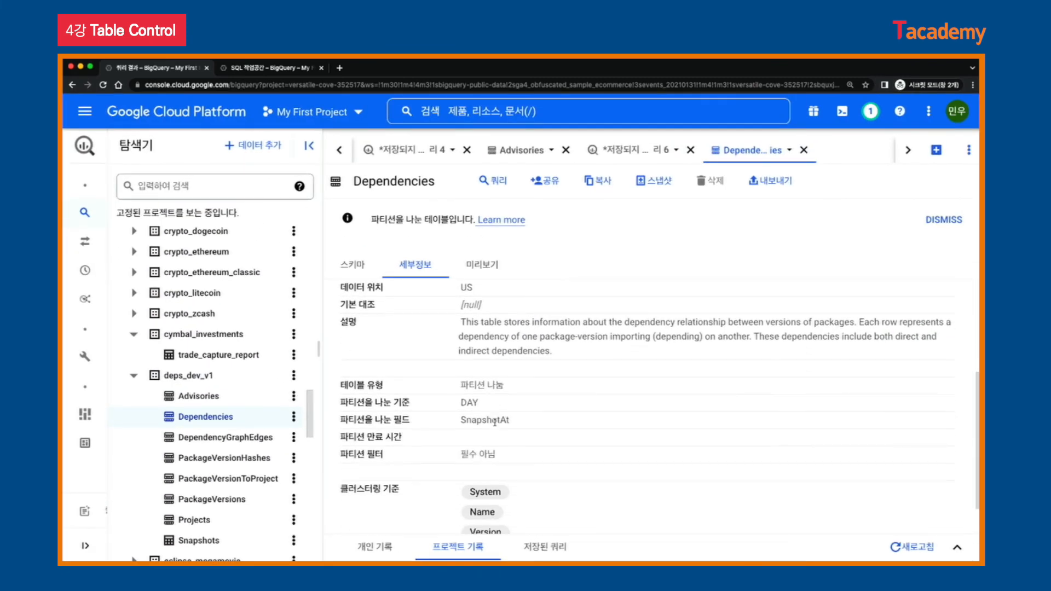
pyautogui.scroll(3, 496, 469)
pyautogui.scroll(2, 495, 469)
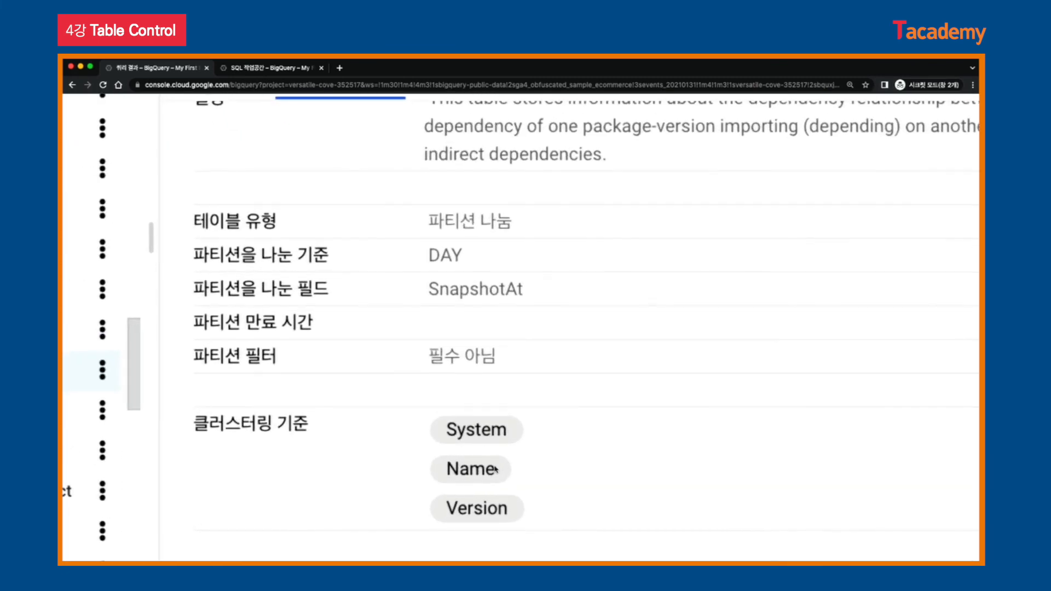
pyautogui.scroll(-3, 495, 469)
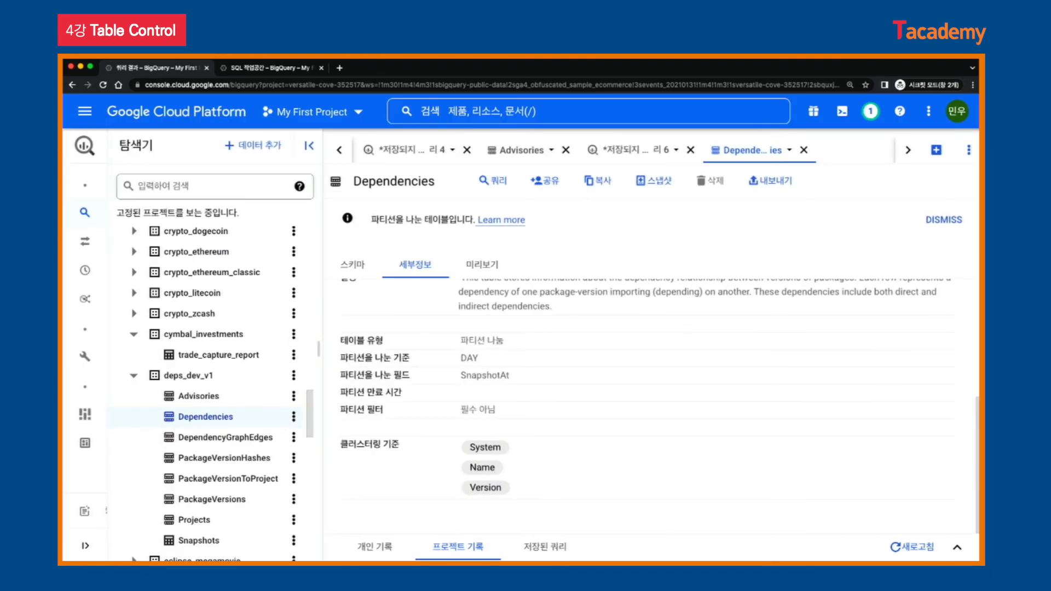
# In a new query, select all columns from `bigquery-public-data.deps_dev_v1.Dependencies` where SnapshotAt < '2022-05-09', and check the estimated bytes
pyautogui.press('super+Tab')
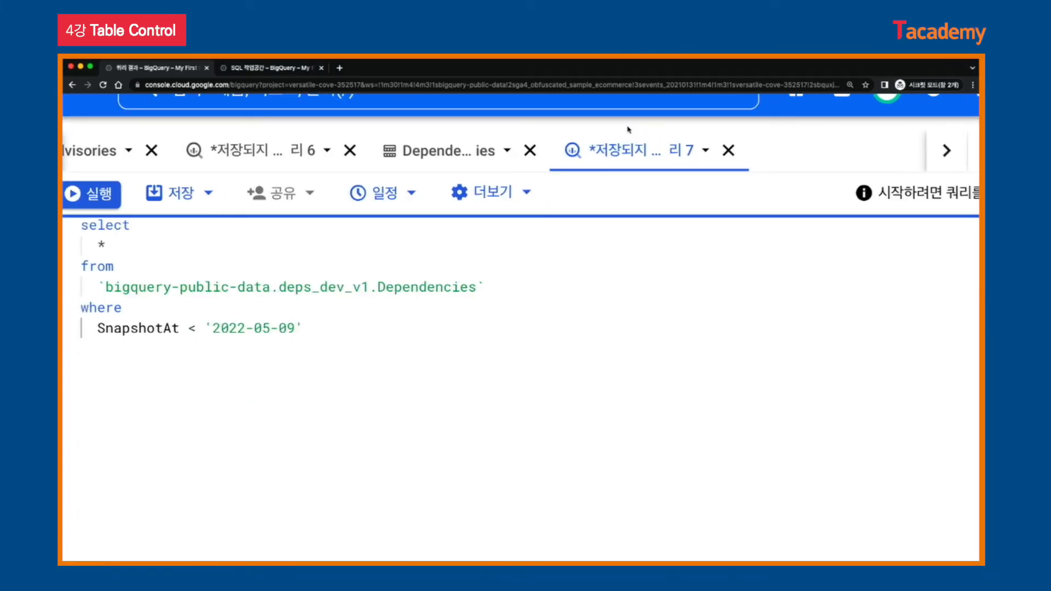
pyautogui.hscroll(-2, 624, 137)
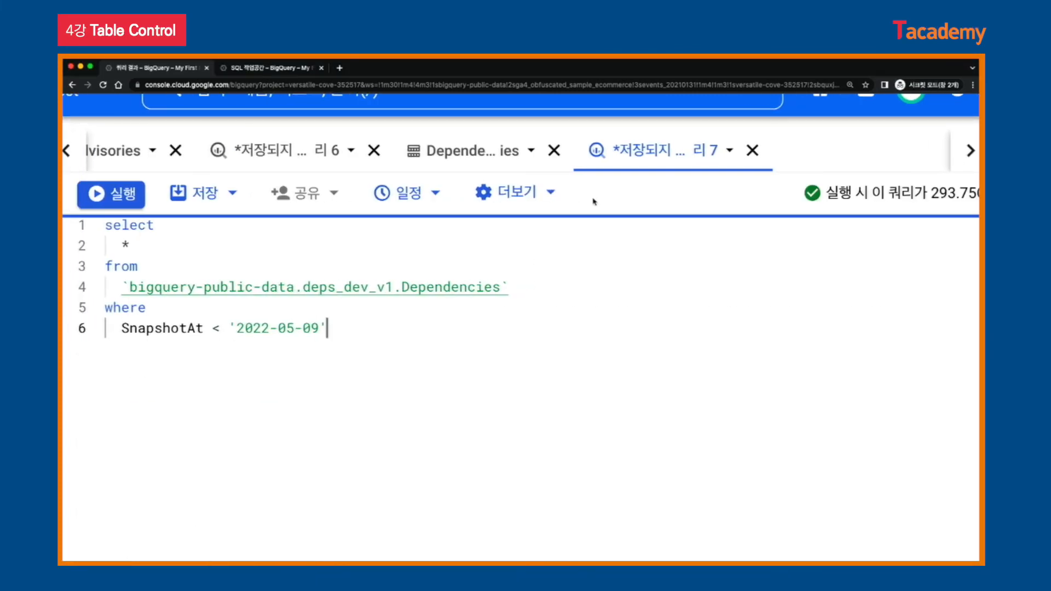
pyautogui.scroll(-3, 594, 201)
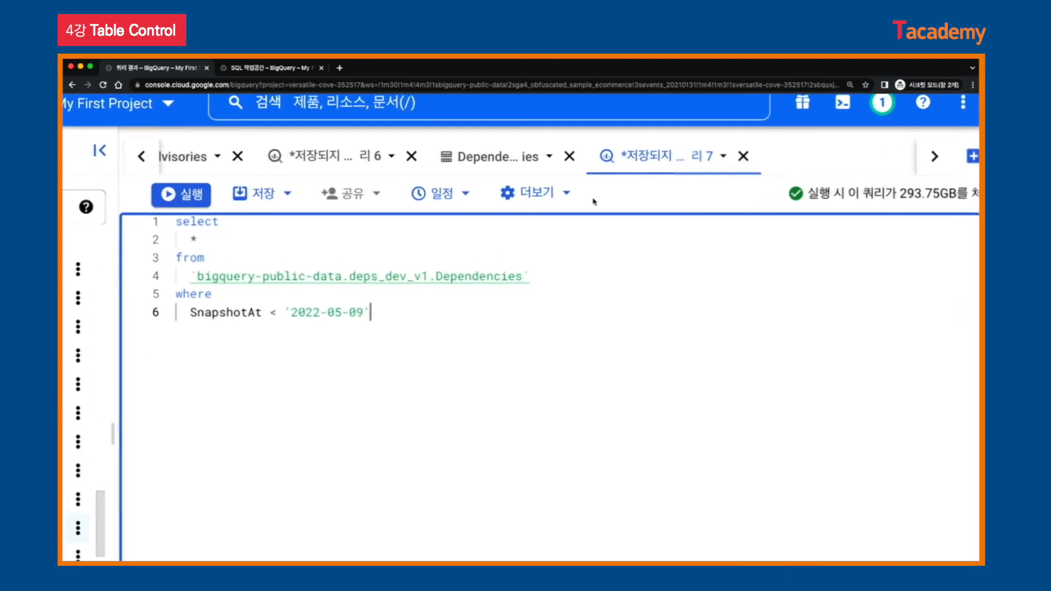
pyautogui.hscroll(2, 594, 201)
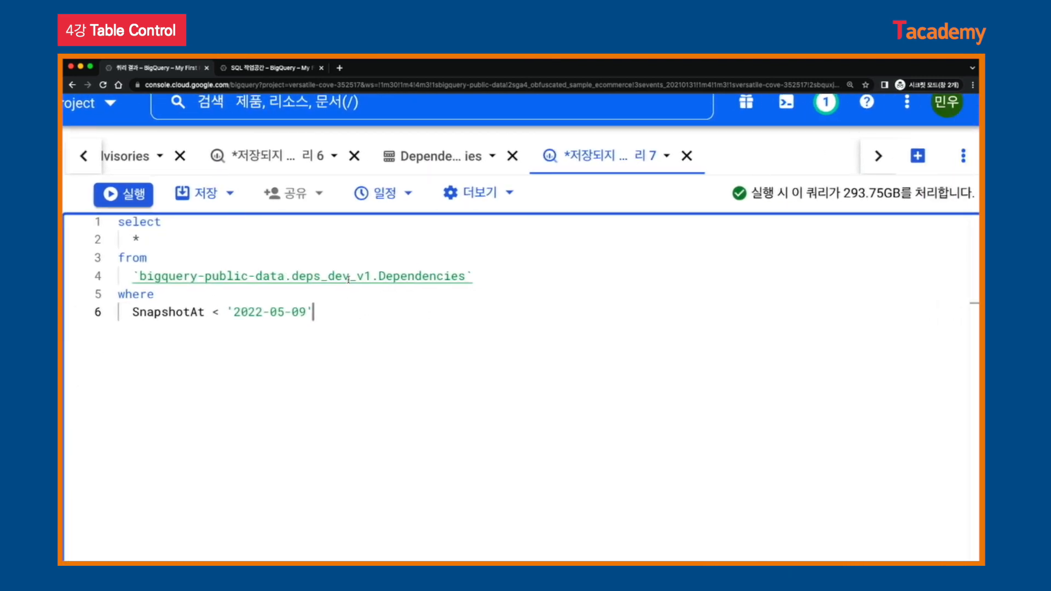
pyautogui.doubleClick(396, 275)
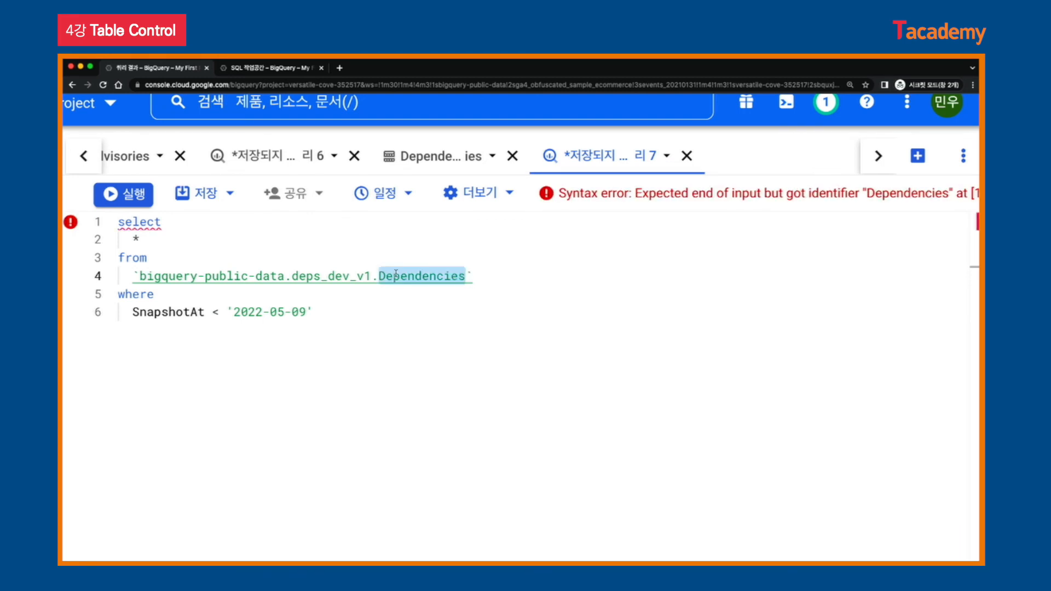
pyautogui.click(529, 250)
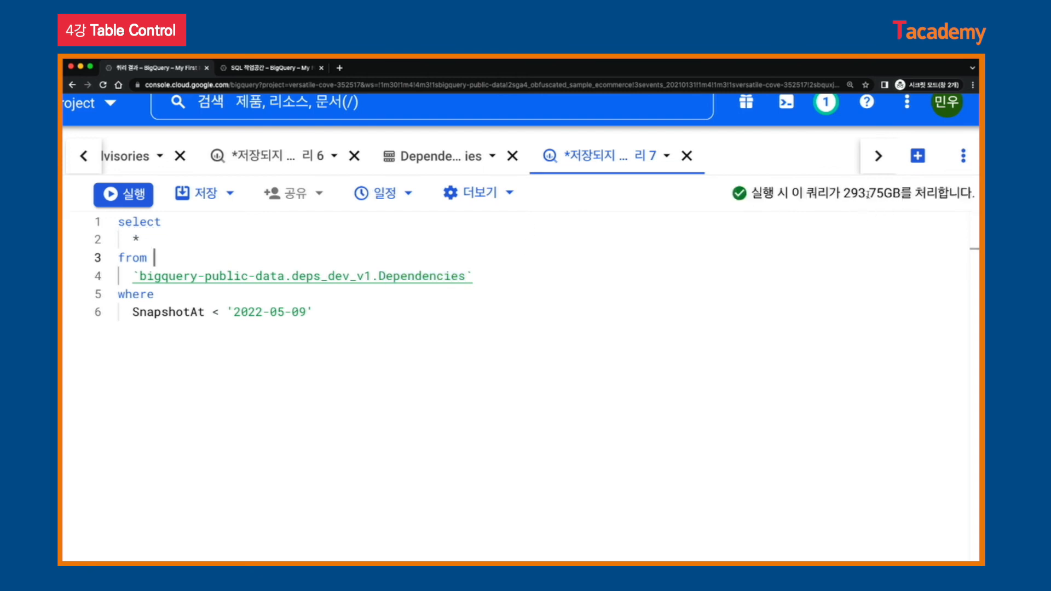
pyautogui.click(464, 341)
# Add the conditions system = 'PYPI', name = 'urllib3' and version = '1.26.9' to the Dependencies query's WHERE clause
pyautogui.press('super+Tab')
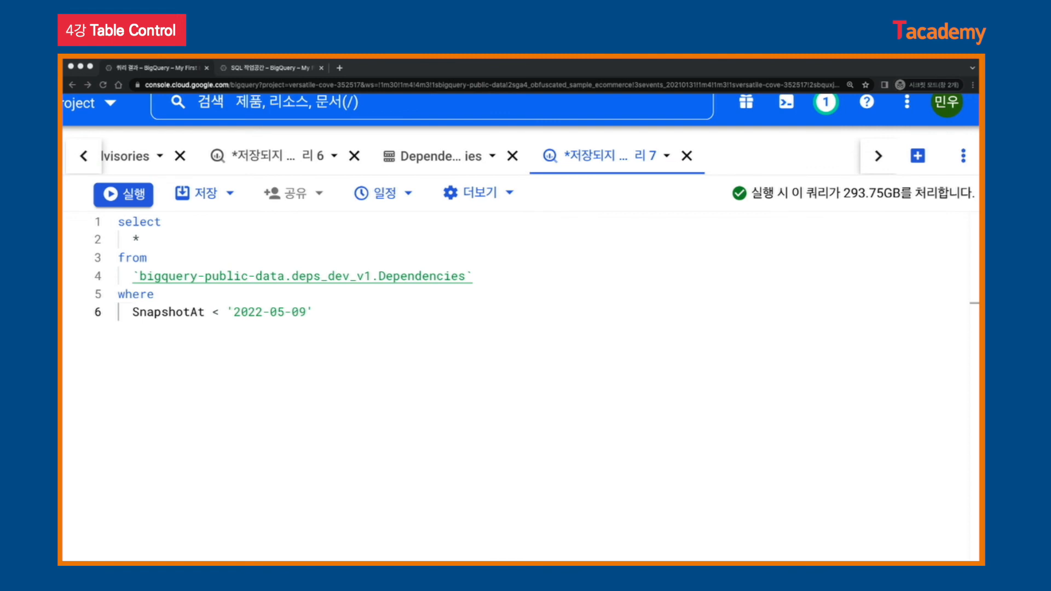
pyautogui.click(443, 422)
pyautogui.press('Return')
pyautogui.write("and system = 'PYPI' and name = 'urllib3' and version = '1.26.9'")
pyautogui.press('Up')
pyautogui.press('Up')
pyautogui.press('super+Left')
pyautogui.hotkey('shift', 'Down')
pyautogui.hotkey('shift', 'Down')
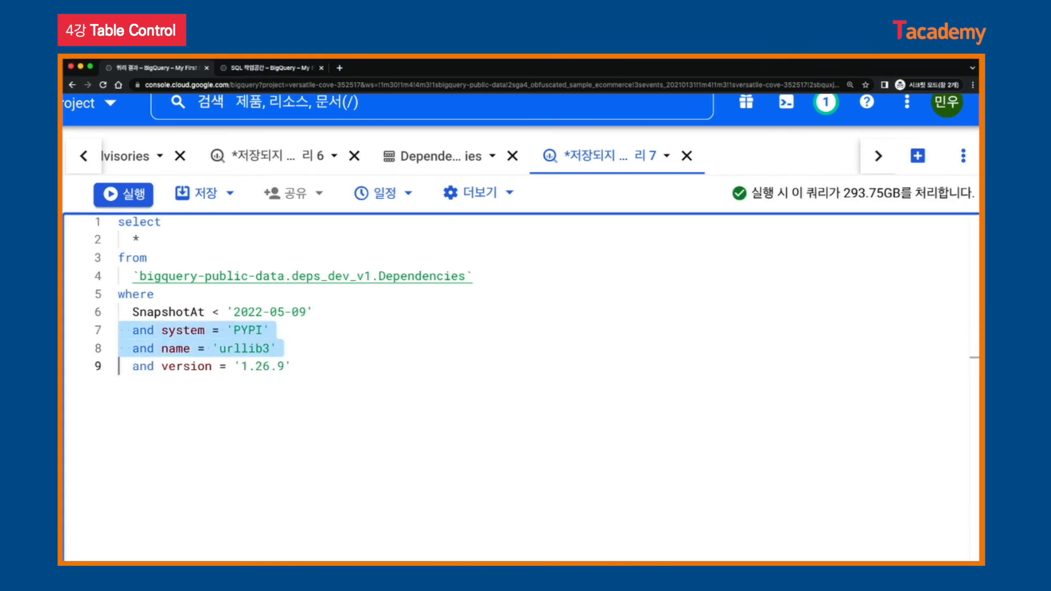
pyautogui.press('shift+super+Right')
pyautogui.press('Right')
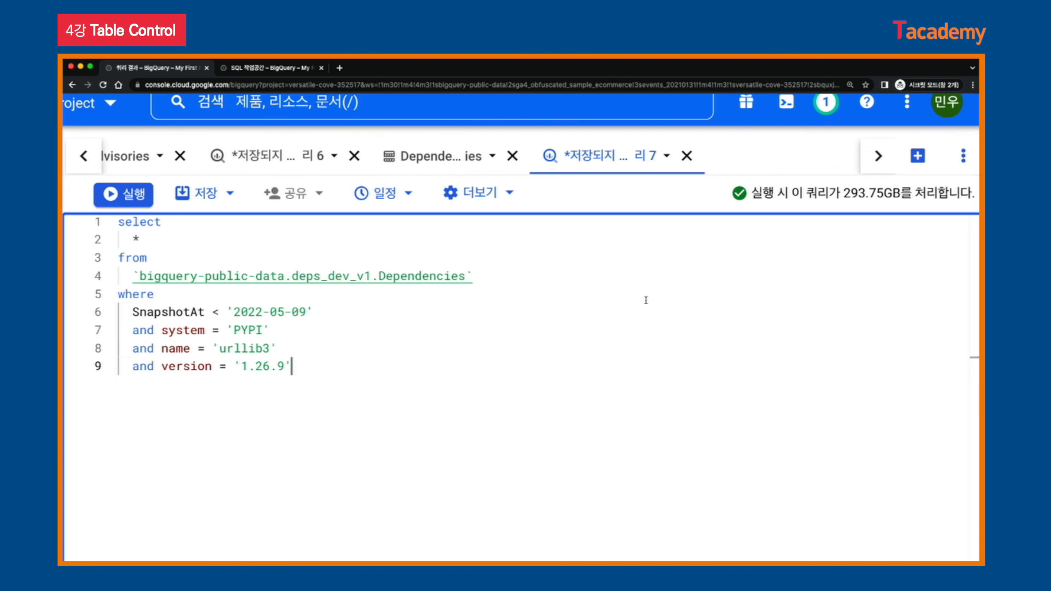
# Run the Dependencies query with the clustering filters and check the billed bytes in its job information
pyautogui.hotkey('ctrl', 'Return')
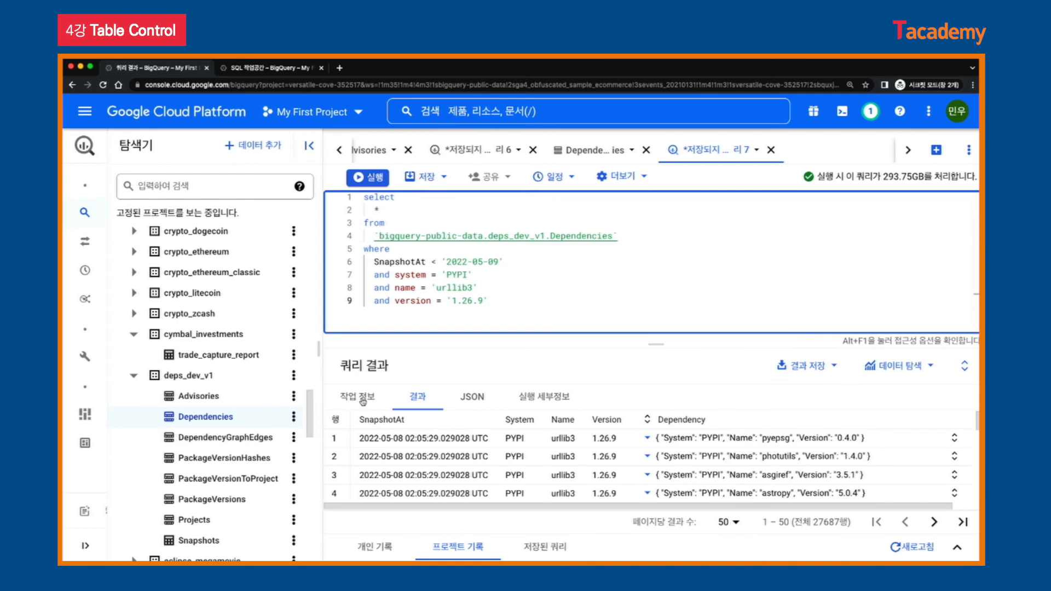
pyautogui.click(363, 399)
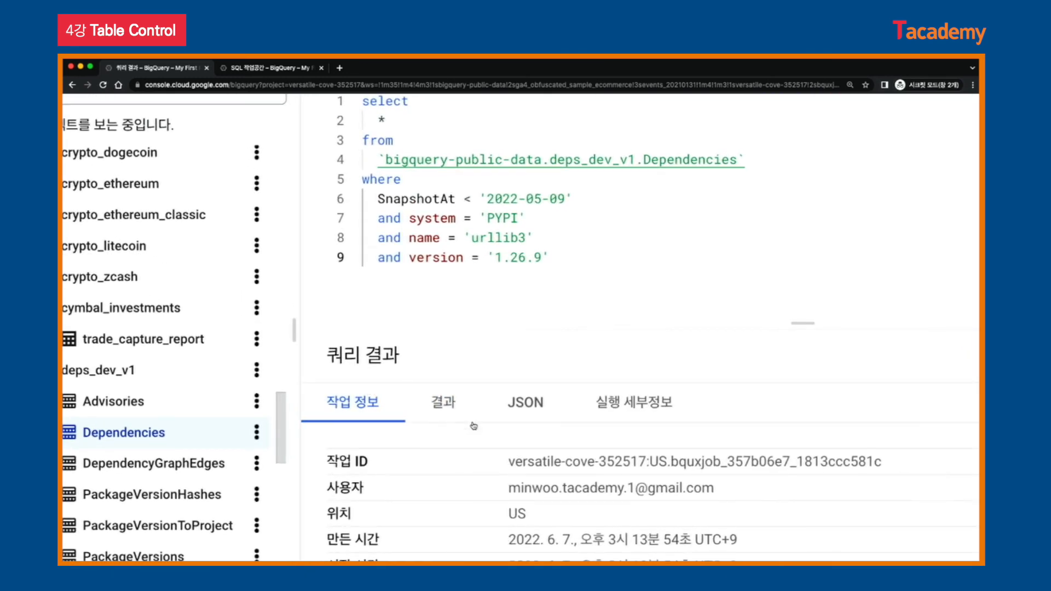
pyautogui.scroll(-3, 445, 431)
pyautogui.scroll(-3, 491, 345)
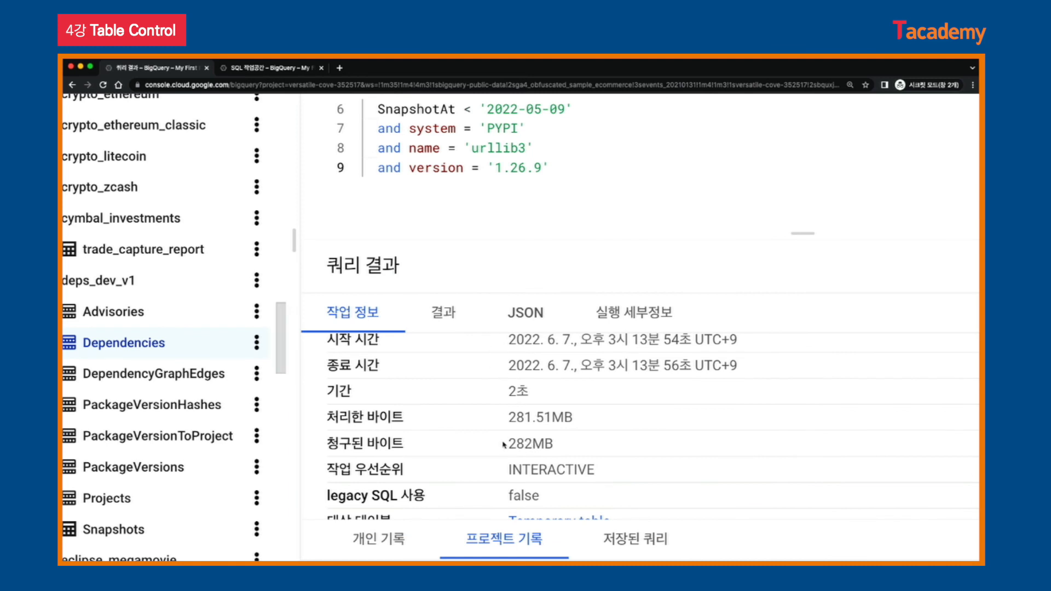
pyautogui.moveTo(505, 444); pyautogui.dragTo(551, 444)
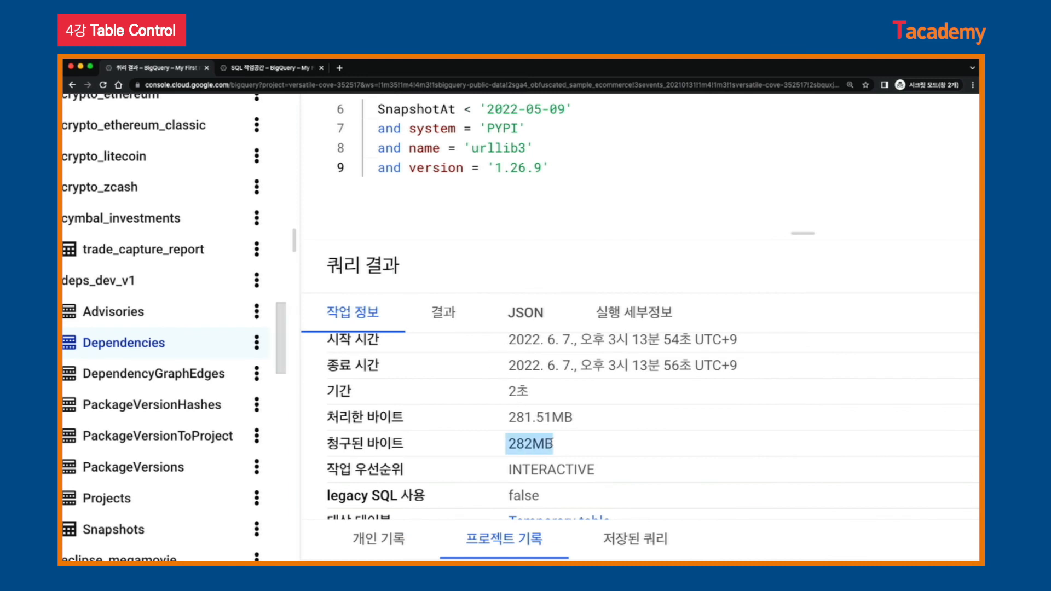
# Examine the billed bytes and duration of the Dependencies query against its system, name and version conditions
pyautogui.click(507, 445)
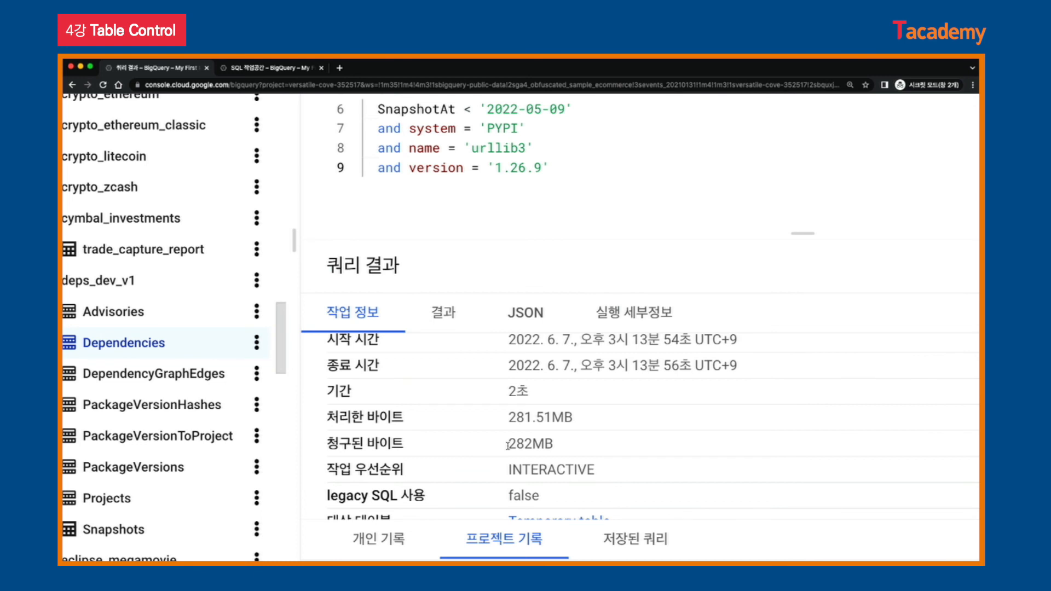
pyautogui.moveTo(507, 445); pyautogui.dragTo(557, 445)
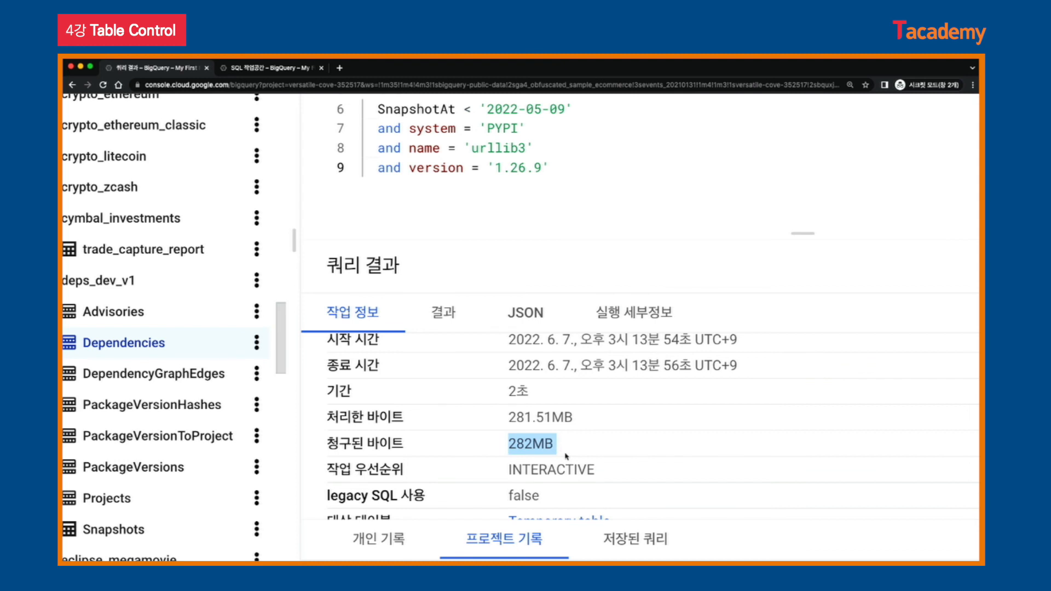
pyautogui.scroll(-1, 559, 447)
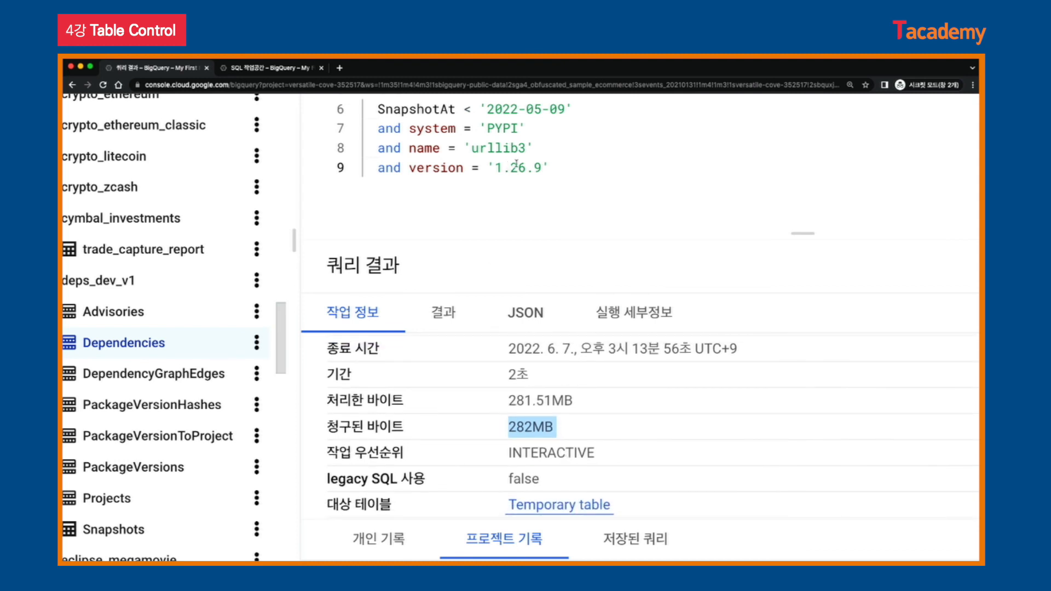
pyautogui.click(450, 129)
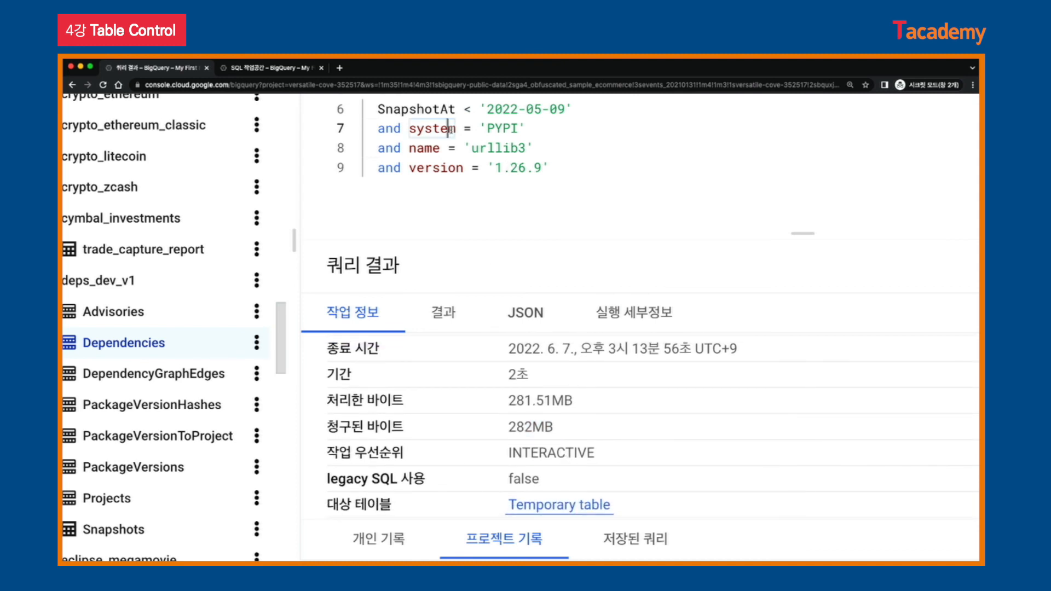
pyautogui.press('Home')
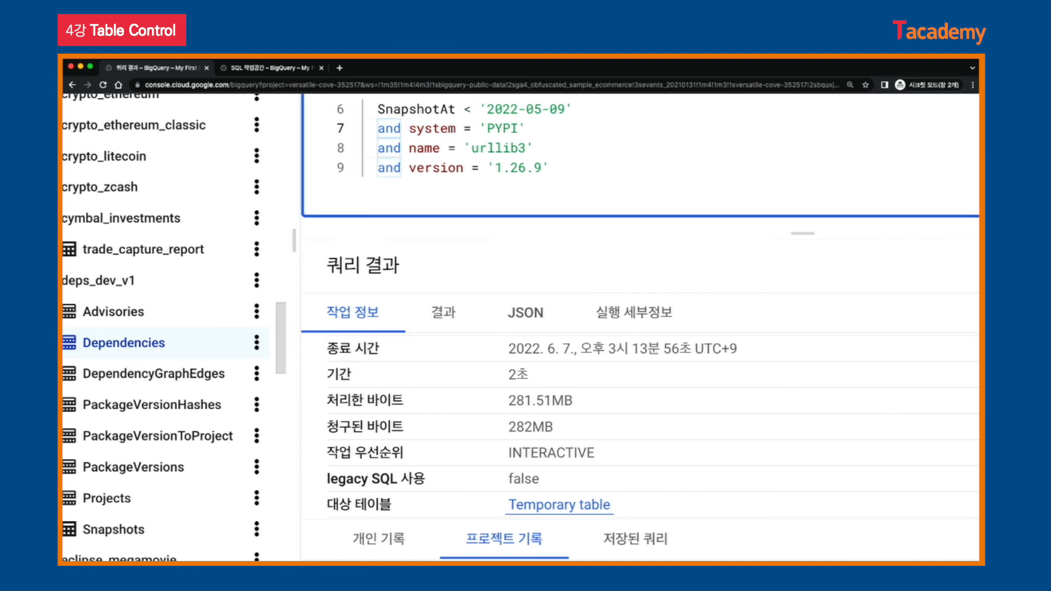
pyautogui.hotkey('shift', 'Down')
pyautogui.hotkey('shift', 'Down')
pyautogui.hotkey('shift', 'End')
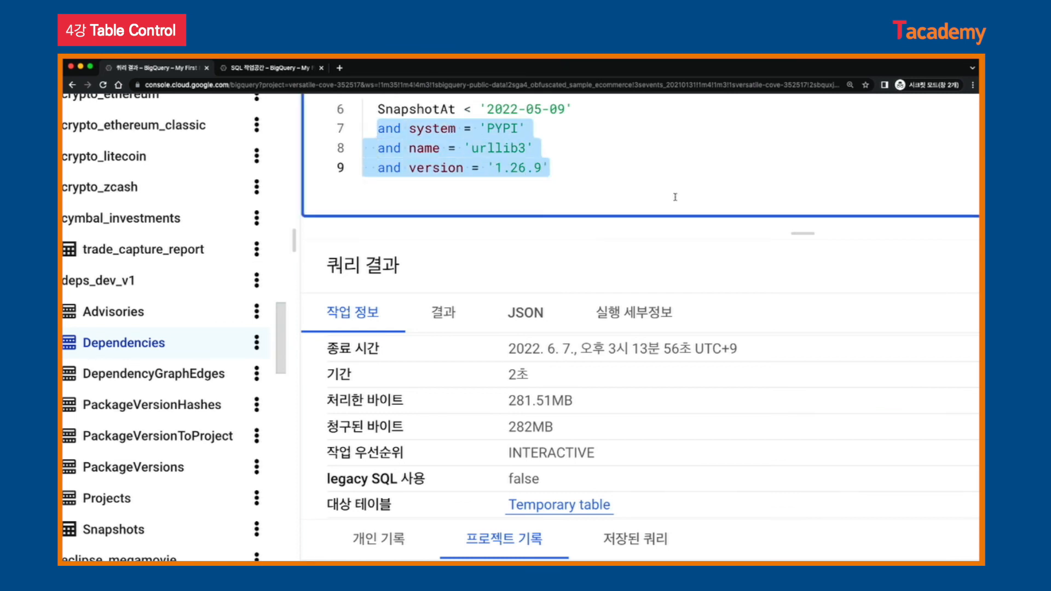
pyautogui.click(523, 370)
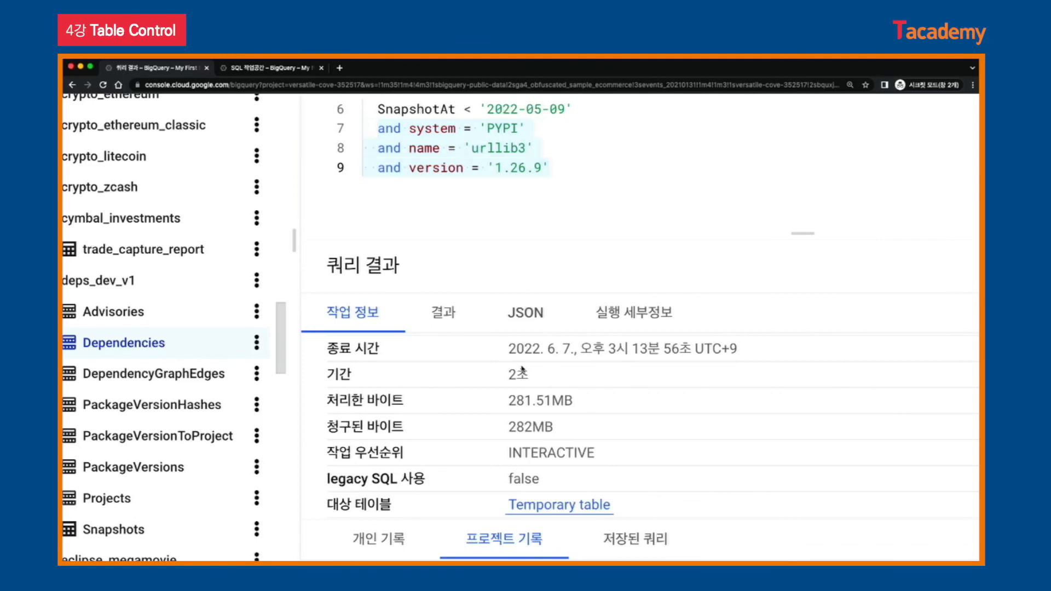
pyautogui.doubleClick(513, 376)
pyautogui.click(527, 381)
pyautogui.scroll(-5, 577, 337)
pyautogui.click(577, 336)
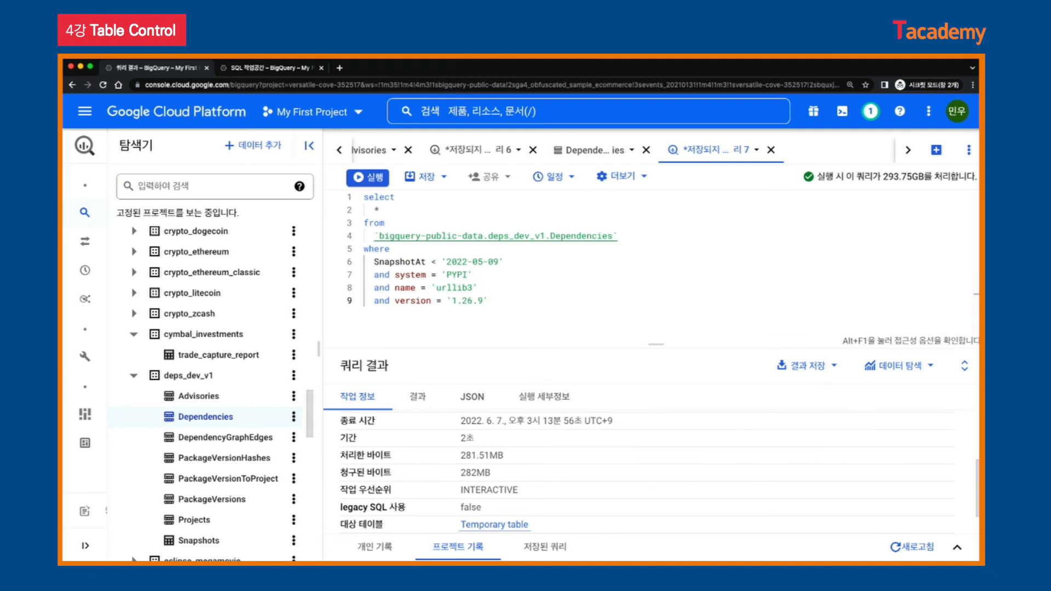
# Add TABLESAMPLE SYSTEM (10 PERCENT) after the Dependencies table name in the FROM clause
pyautogui.click(669, 283)
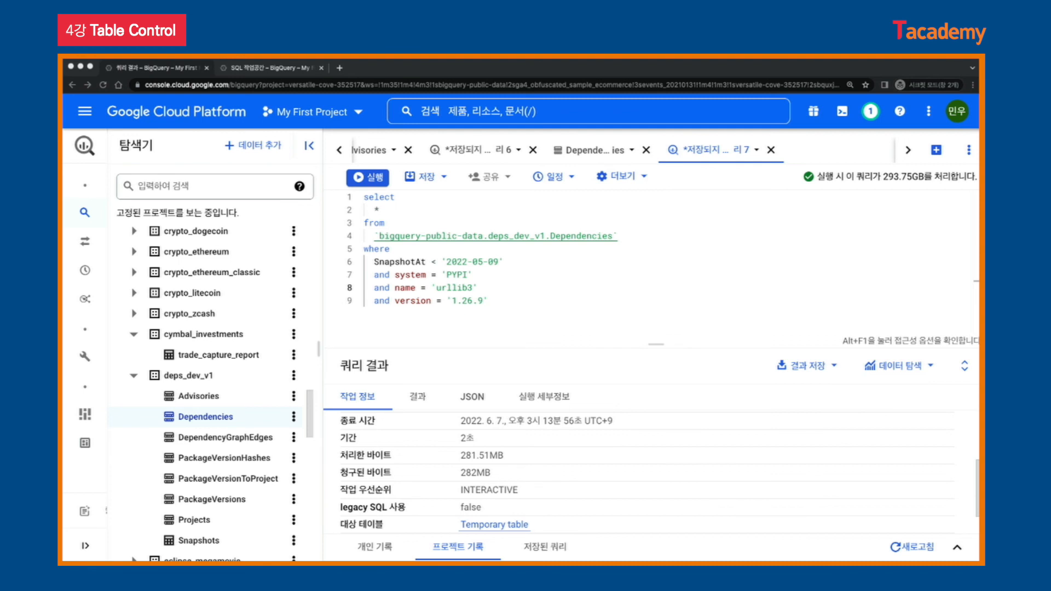
pyautogui.click(644, 237)
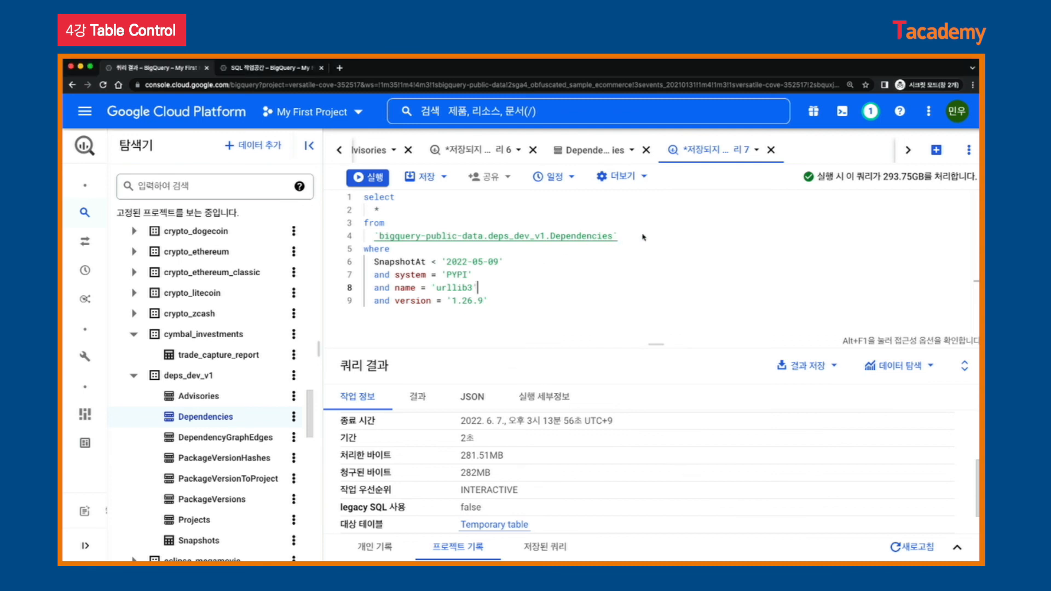
pyautogui.click(643, 237)
pyautogui.write('TABLESAMPLE')
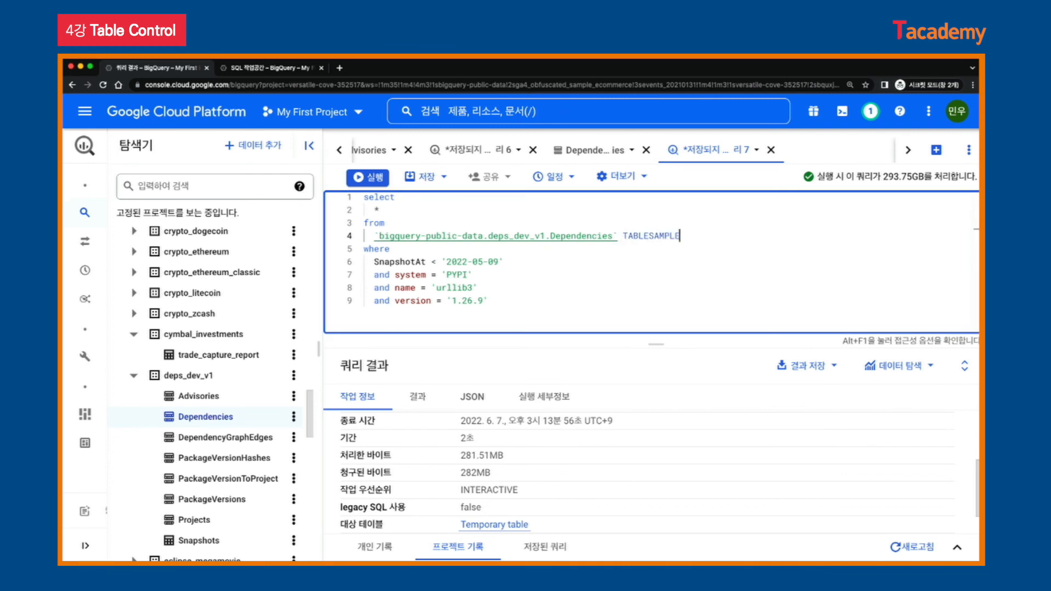
pyautogui.write(' SYSTEM (10 ')
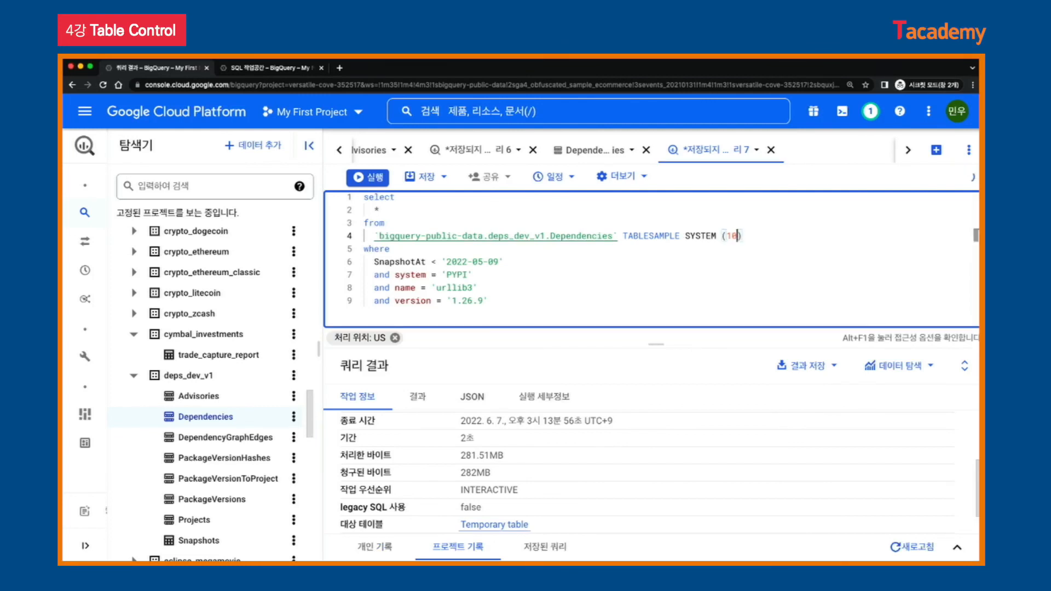
pyautogui.write('PERCENT')
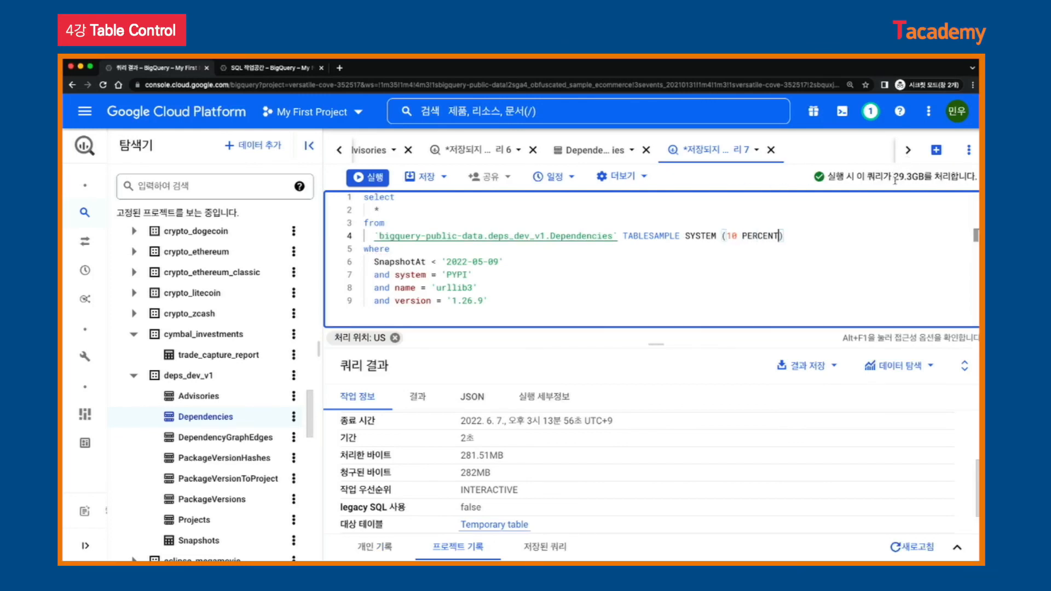
# Reduce the TABLESAMPLE percentage in the Dependencies query to 1 PERCENT
pyautogui.press('Left')
pyautogui.press('Left')
pyautogui.press('Left')
pyautogui.press('Left')
pyautogui.press('Left')
pyautogui.press('Left')
pyautogui.press('Left')
pyautogui.press('Left')
pyautogui.press('Left')
pyautogui.press('Left')
pyautogui.press('Delete')
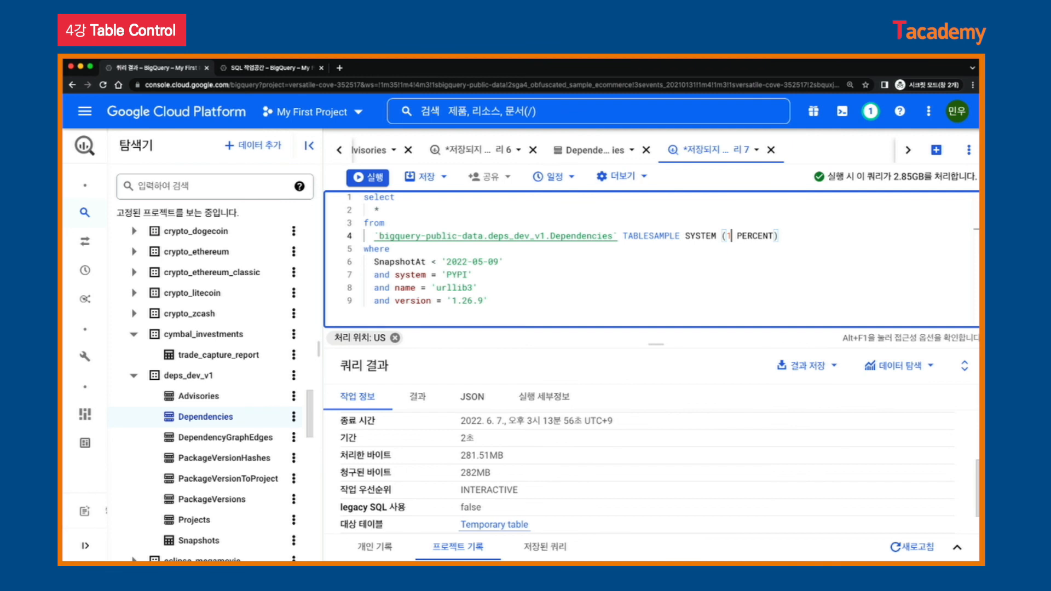
# Examine the TABLESAMPLE clause and its placement after the full table name in the FROM clause
pyautogui.press('Left')
pyautogui.press('Left')
pyautogui.press('Left')
pyautogui.press('Left')
pyautogui.press('Left')
pyautogui.press('Left')
pyautogui.press('Left')
pyautogui.press('Left')
pyautogui.press('Left')
pyautogui.press('Left')
pyautogui.press('Left')
pyautogui.press('Left')
pyautogui.press('Left')
pyautogui.press('Left')
pyautogui.press('Left')
pyautogui.press('Left')
pyautogui.press('Left')
pyautogui.press('Left')
pyautogui.press('Left')
pyautogui.press('Left')
pyautogui.hotkey('shift', 'End')
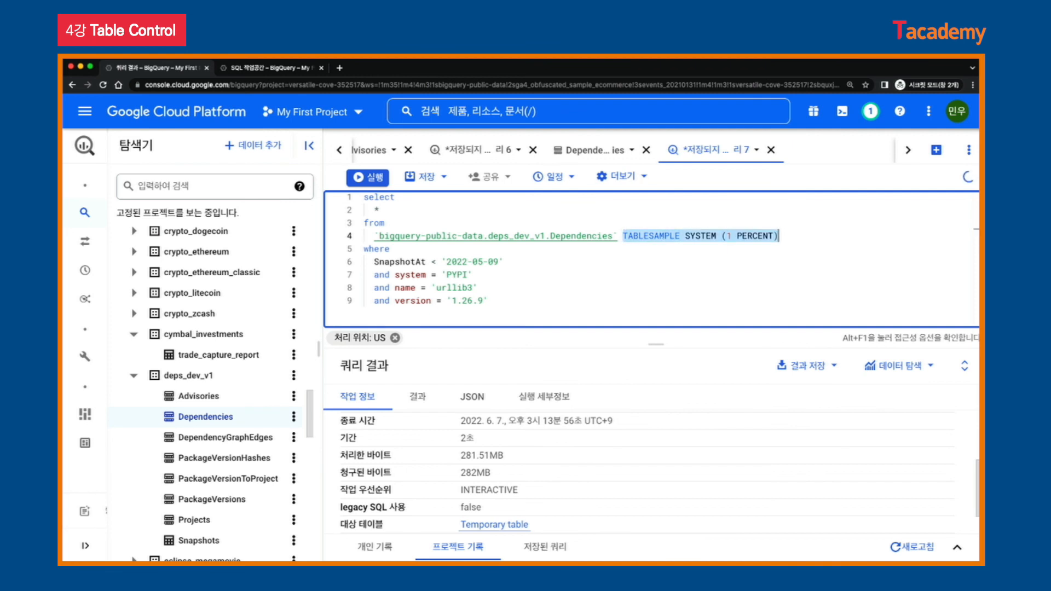
pyautogui.press('Left')
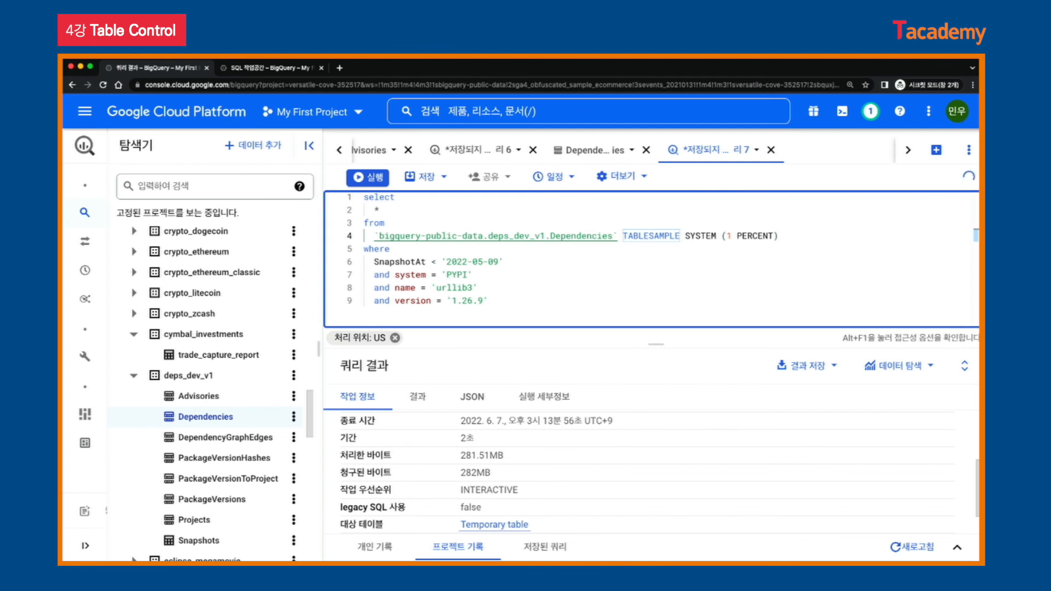
pyautogui.hotkey('shift', 'End')
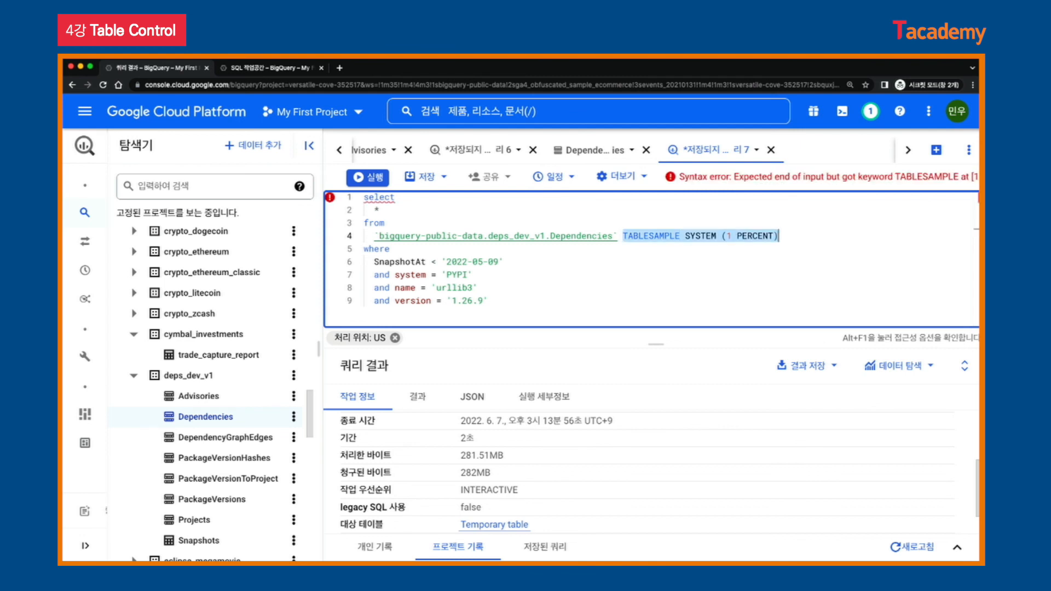
pyautogui.press('Left')
pyautogui.press('Left')
pyautogui.hotkey('alt', 'shift', 'Left')
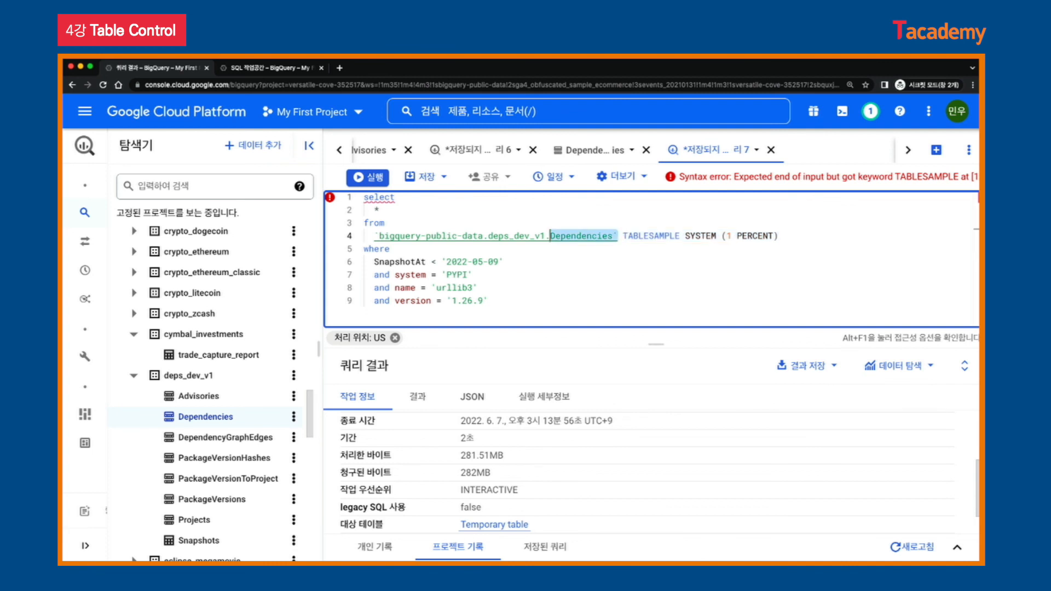
pyautogui.press('super+shift+Left')
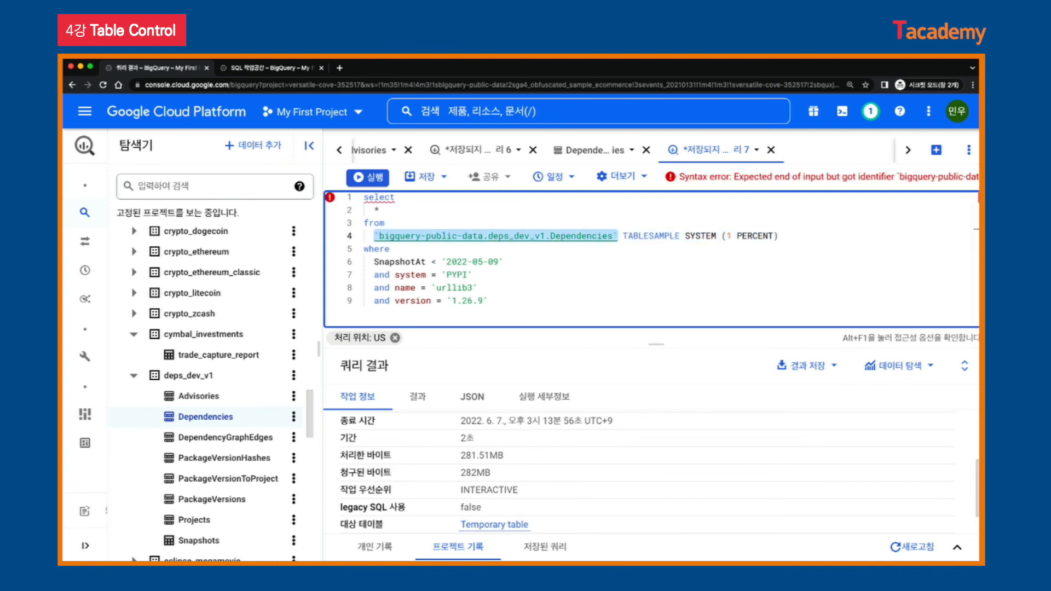
pyautogui.press('Right')
pyautogui.press('Right')
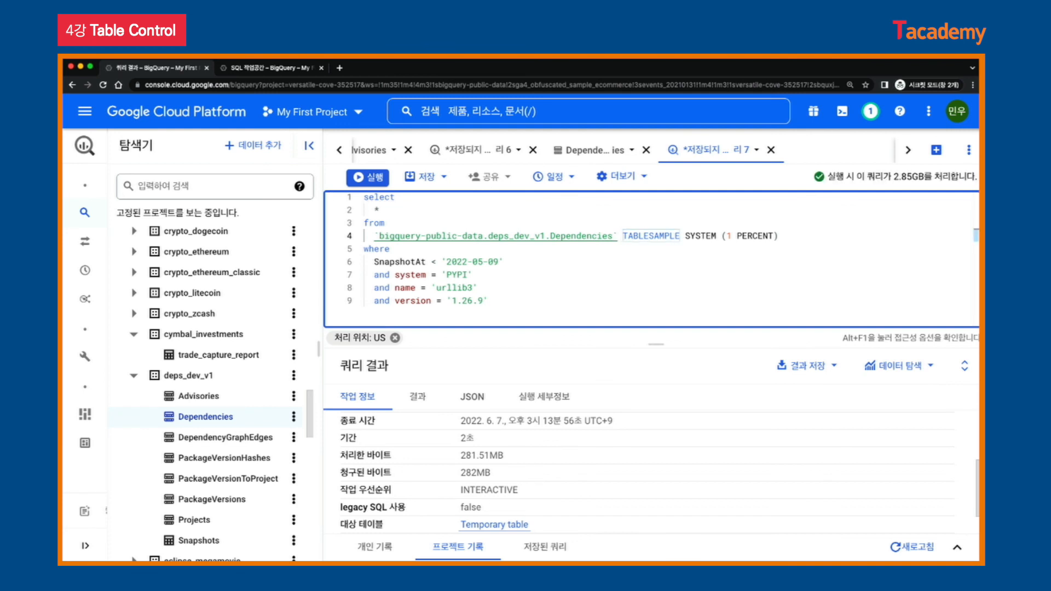
# Run the Dependencies query with the 1 percent sample and check the processed and billed bytes in its job information
pyautogui.hotkey('ctrl', 'Return')
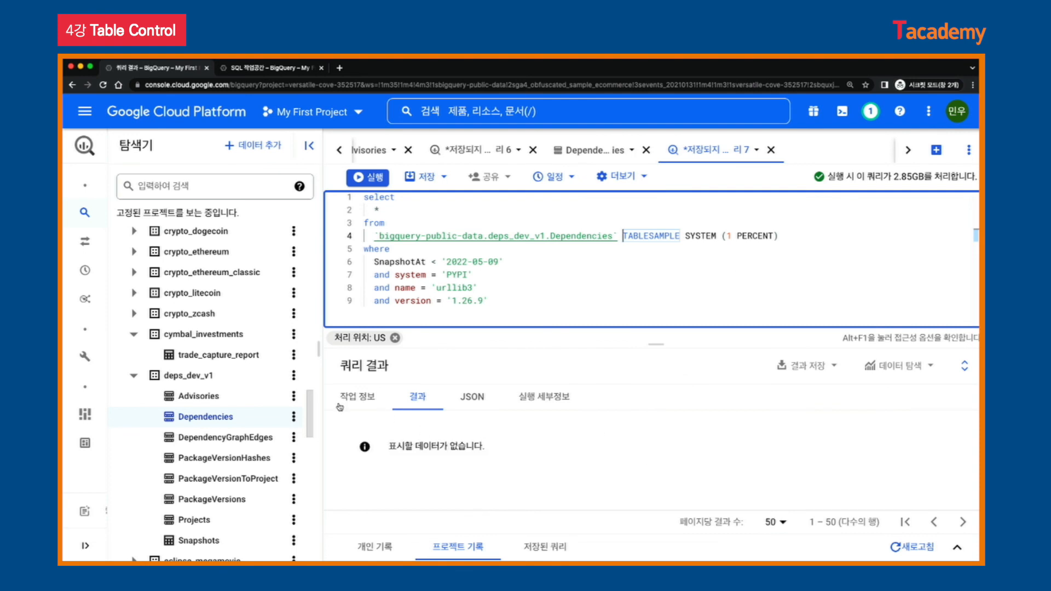
pyautogui.click(357, 396)
pyautogui.scroll(-3, 512, 468)
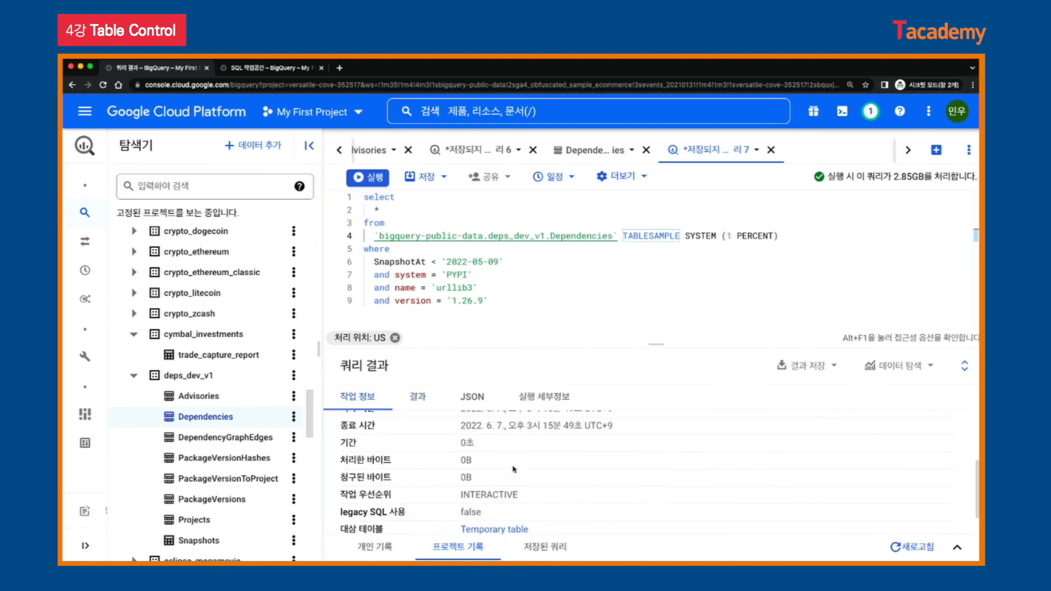
pyautogui.scroll(1, 515, 469)
# Set the table sample to 10 PERCENT, rerun the Dependencies query and check its billed bytes in the job information
pyautogui.click(731, 239)
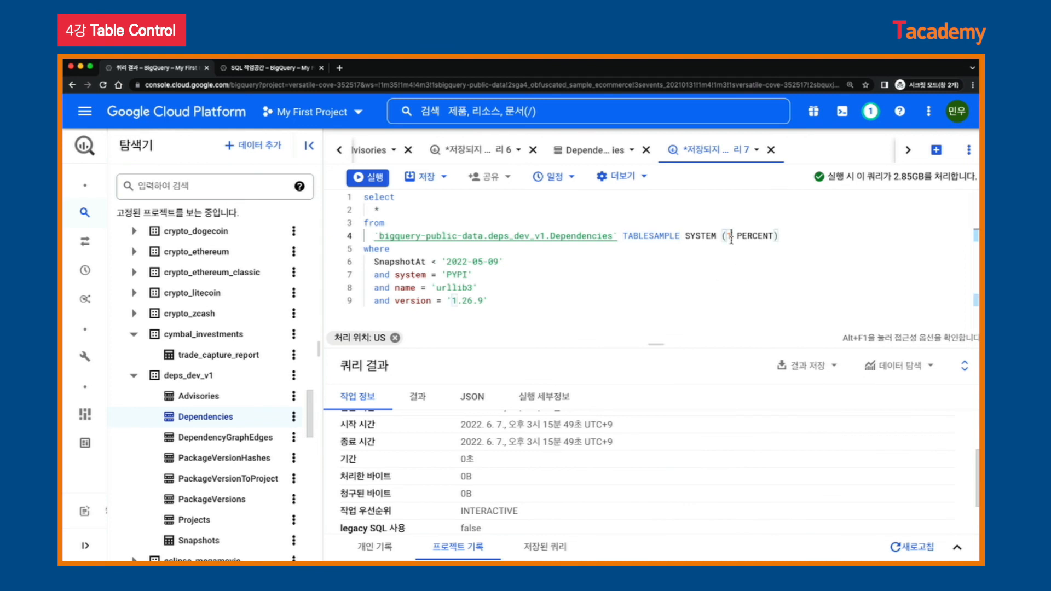
pyautogui.write('0')
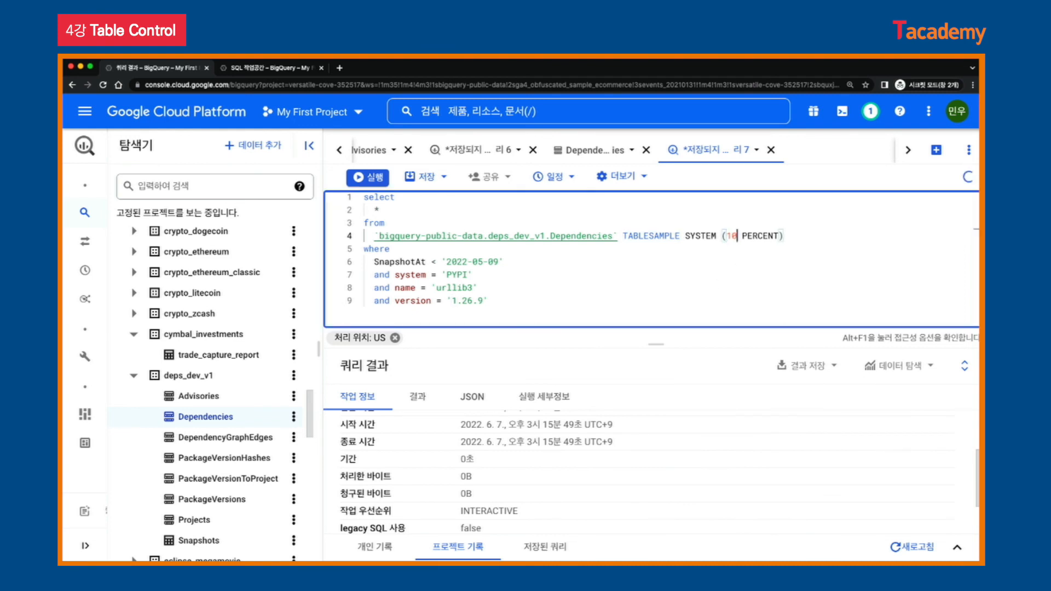
pyautogui.hotkey('ctrl', 'Return')
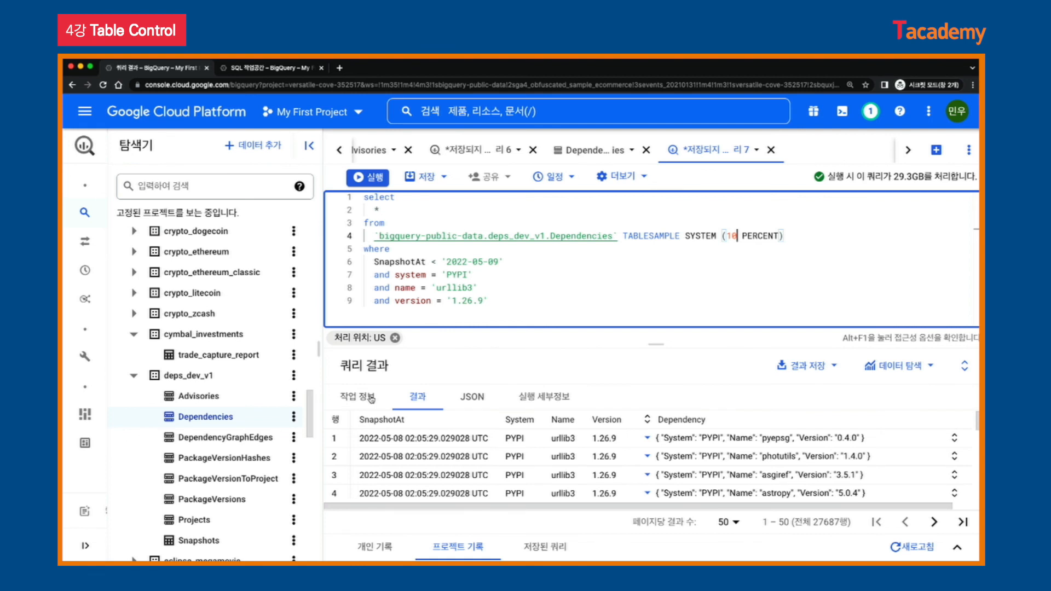
pyautogui.click(371, 397)
pyautogui.scroll(-5, 464, 469)
pyautogui.scroll(1, 464, 469)
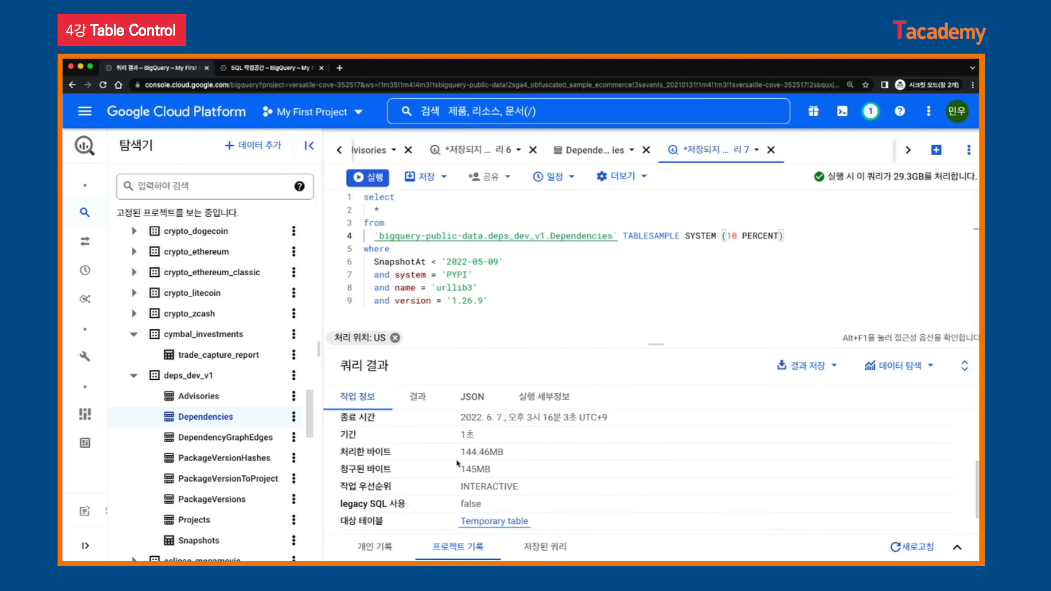
pyautogui.doubleClick(464, 469)
pyautogui.click(795, 228)
pyautogui.click(624, 236)
pyautogui.press('super+Tab')
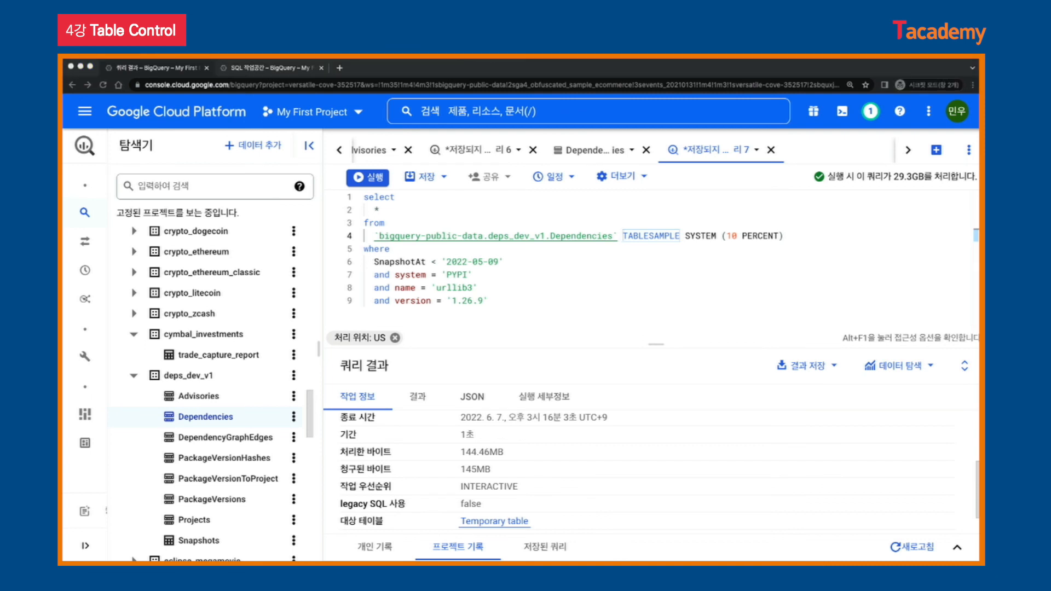